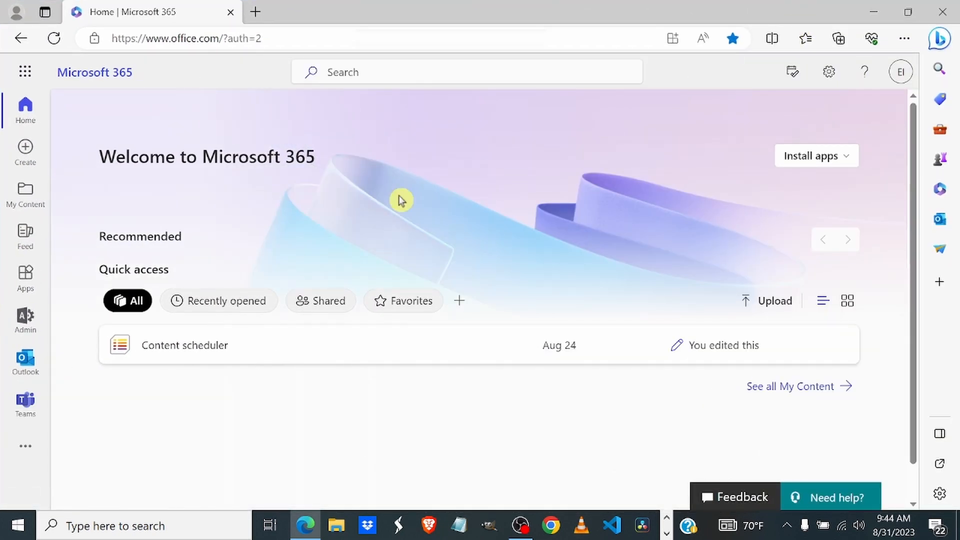
# Step: Filter the Microsoft 365 Apps page to Developer tools so Power BI and Power Apps appear
pyautogui.click(25, 274)
pyautogui.scroll(-2, 284, 375)
pyautogui.scroll(5, 281, 375)
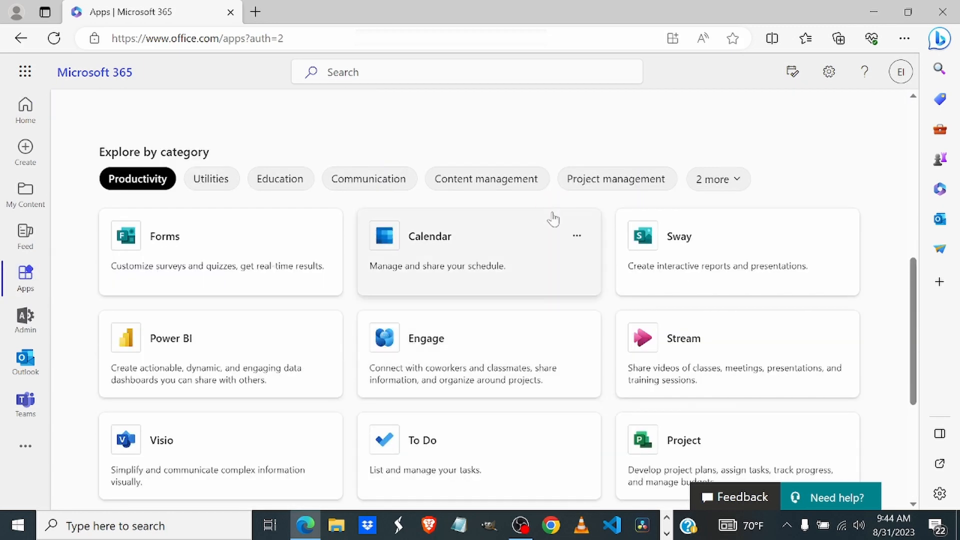
pyautogui.click(732, 183)
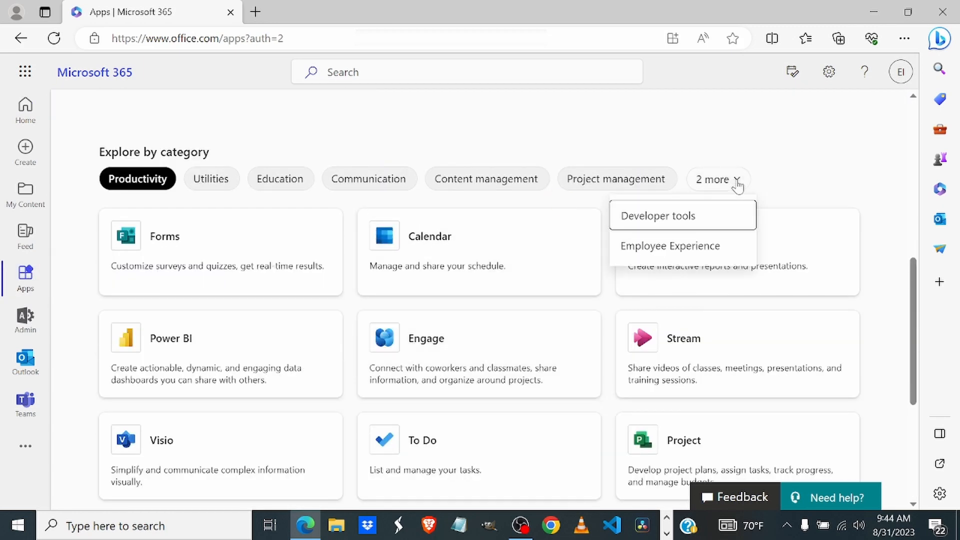
pyautogui.click(675, 220)
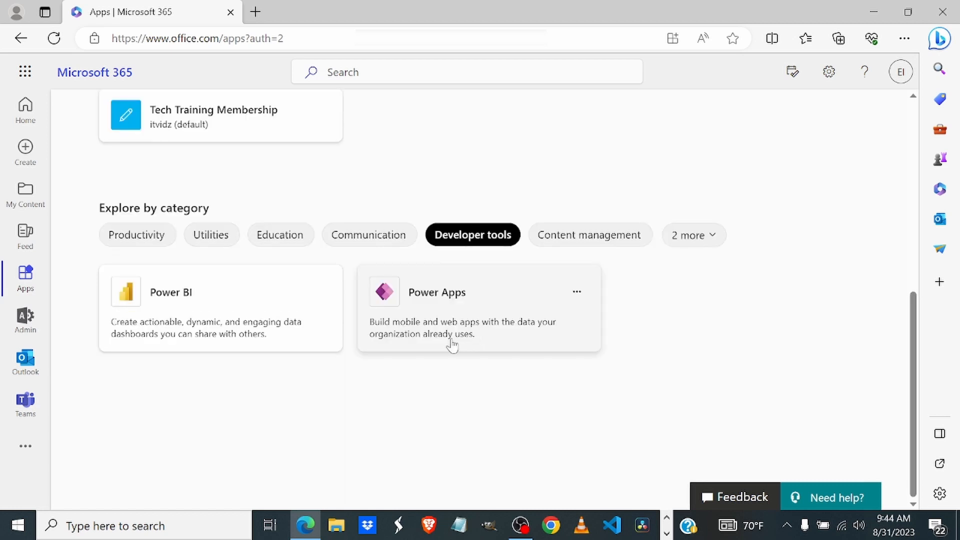
# Step: Launch Power Apps in a new tab and browse the Create your app templates page
pyautogui.click(454, 301)
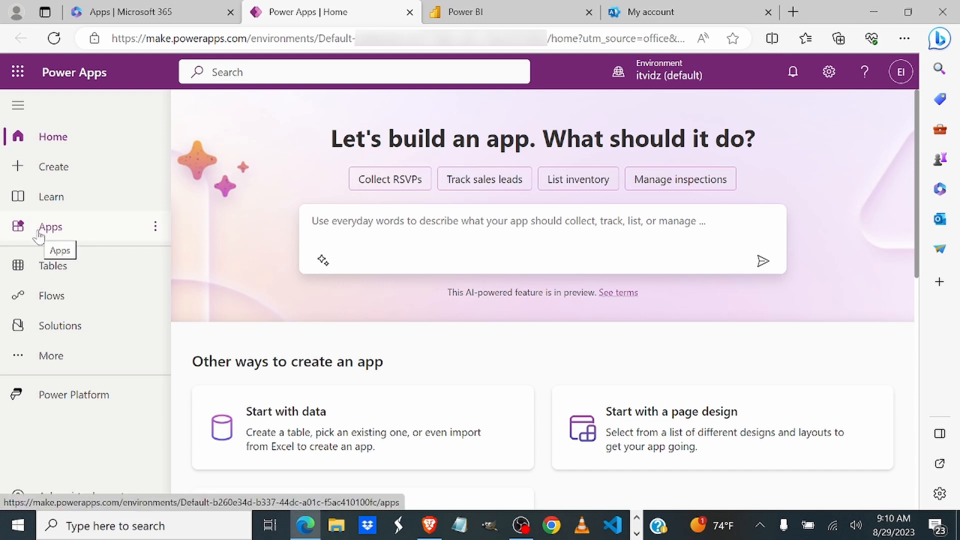
pyautogui.click(51, 171)
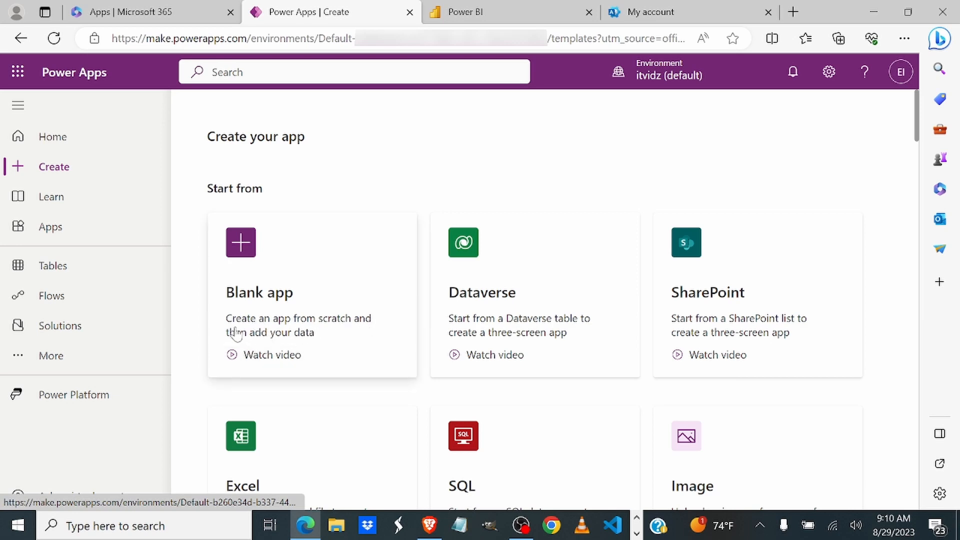
pyautogui.scroll(-4, 236, 334)
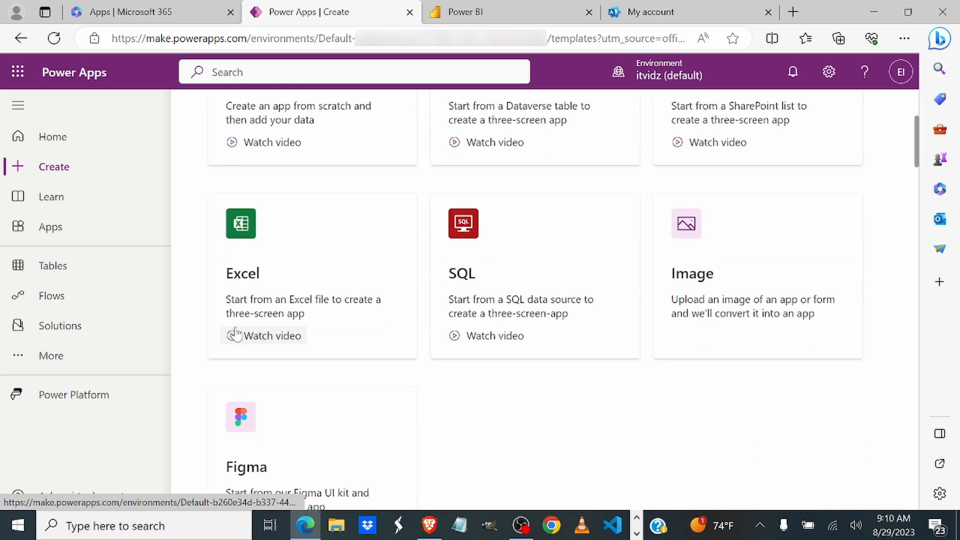
pyautogui.scroll(1, 236, 334)
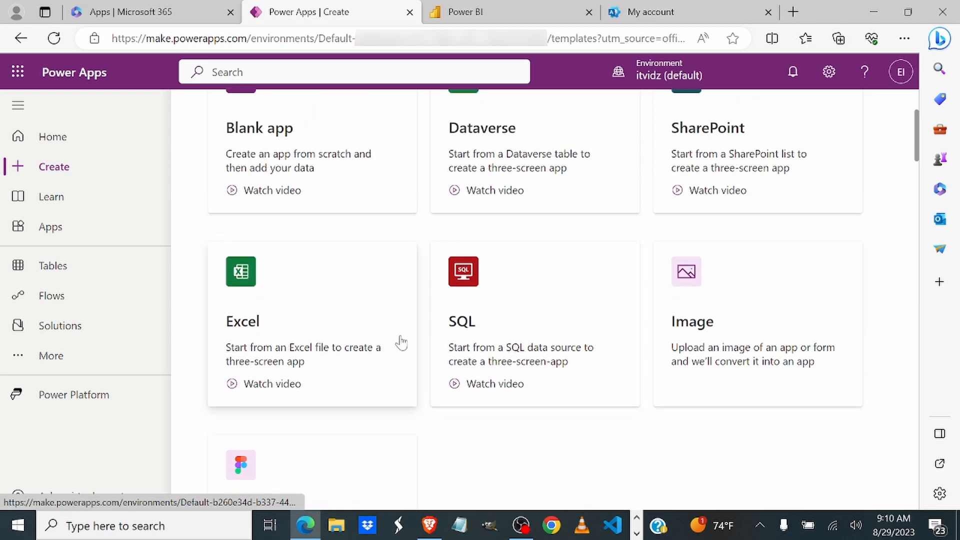
# Step: From Power Apps Home, send Copilot the prompt 'Create an app that track sales leads'
pyautogui.click(44, 140)
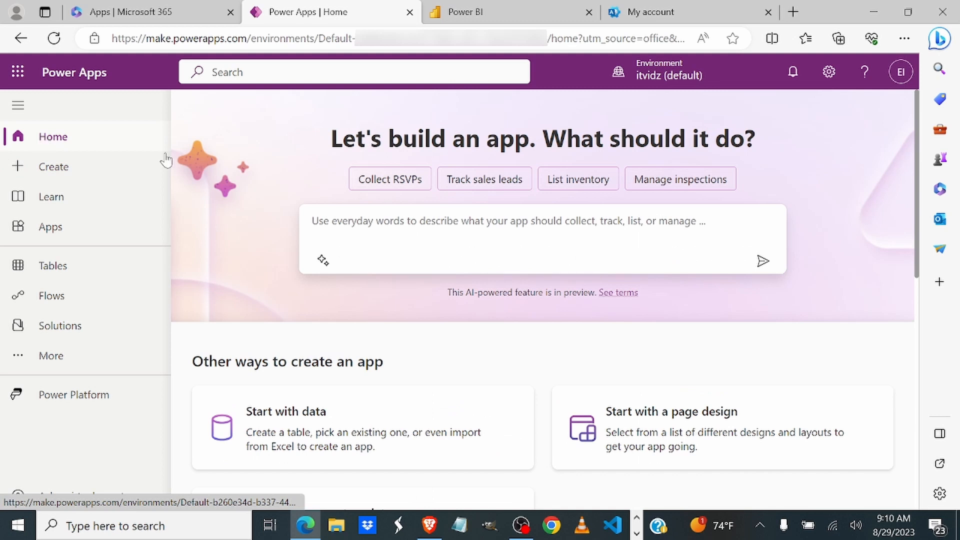
pyautogui.write('Create an a')
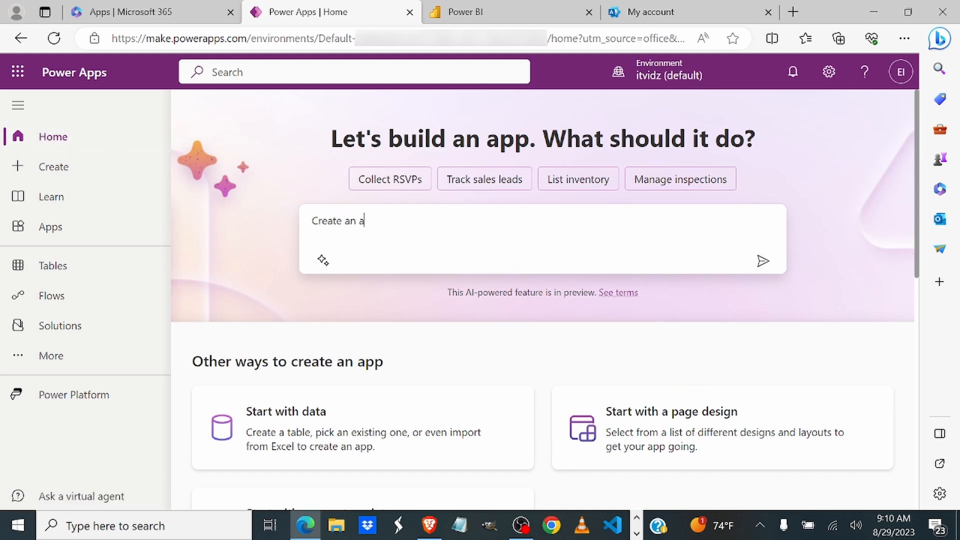
pyautogui.write('pp that track sal')
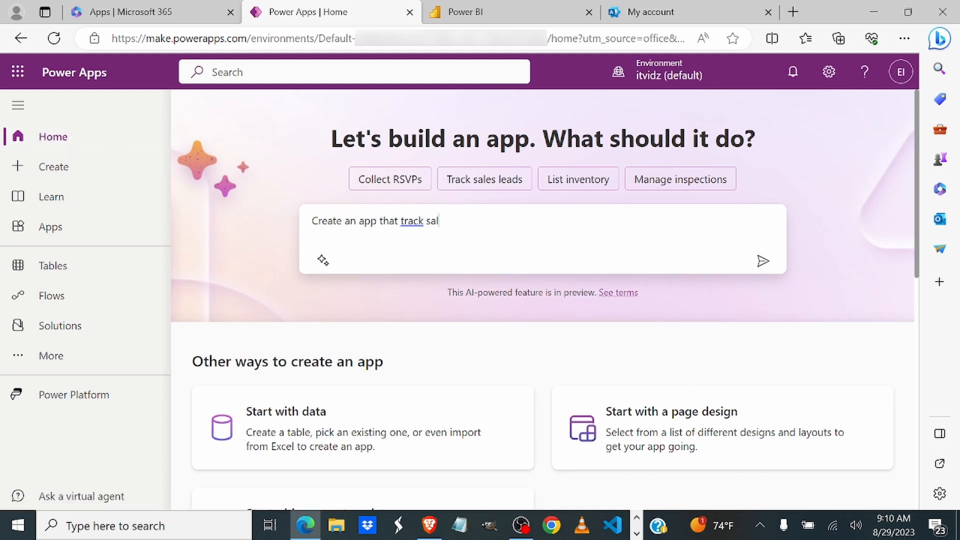
pyautogui.write('es leads')
pyautogui.click(763, 262)
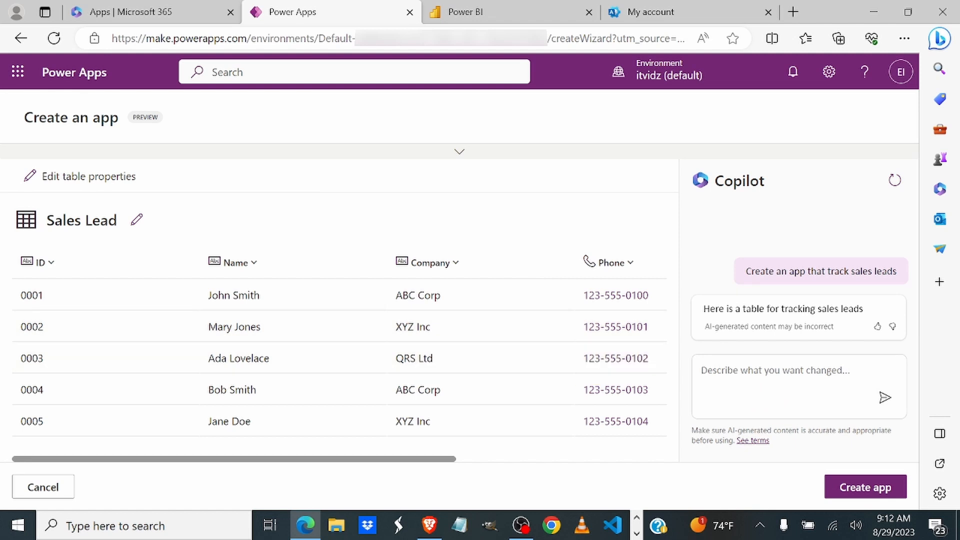
# Step: Ask Copilot 'Add a column in the sales lead table for the region'
pyautogui.click(776, 372)
pyautogui.write('Add')
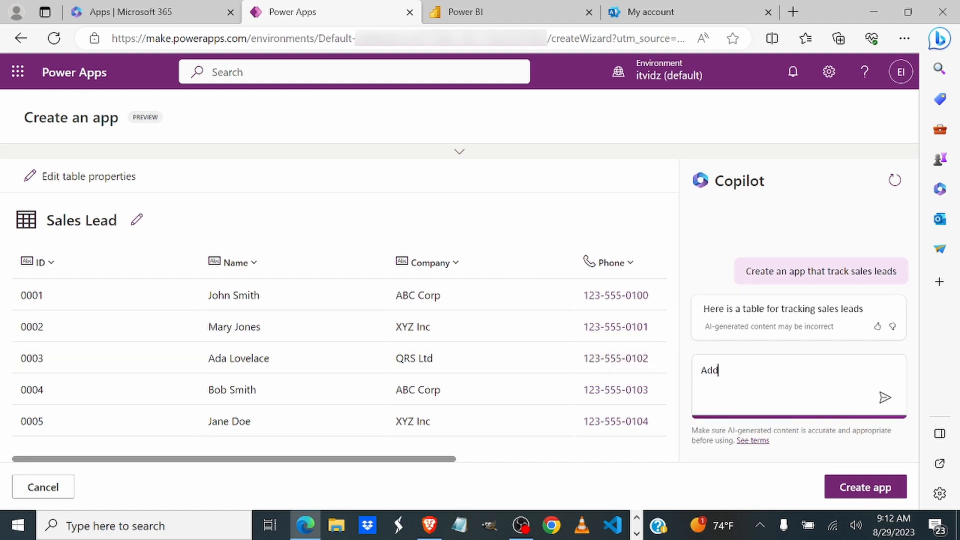
pyautogui.write(' a column in the sales lead ')
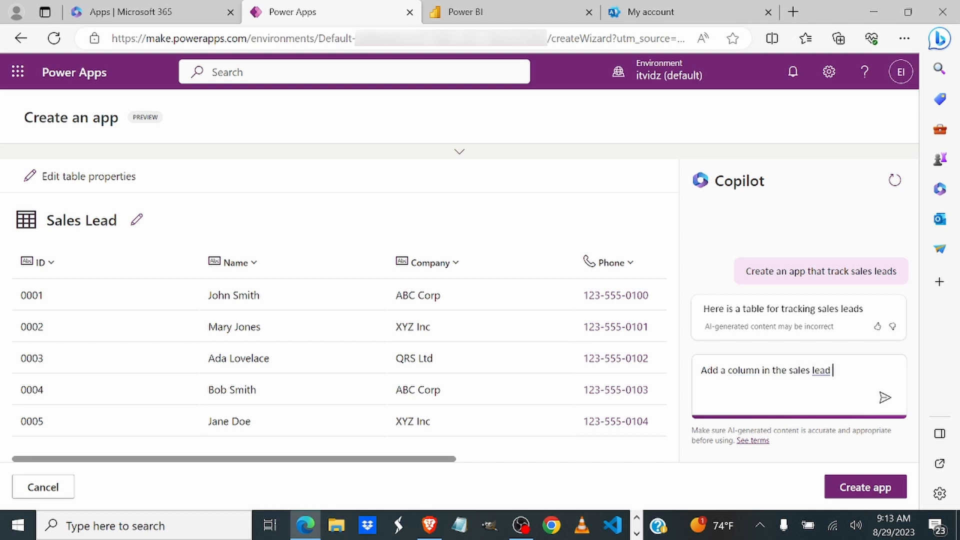
pyautogui.write('table for the r')
pyautogui.write('egion')
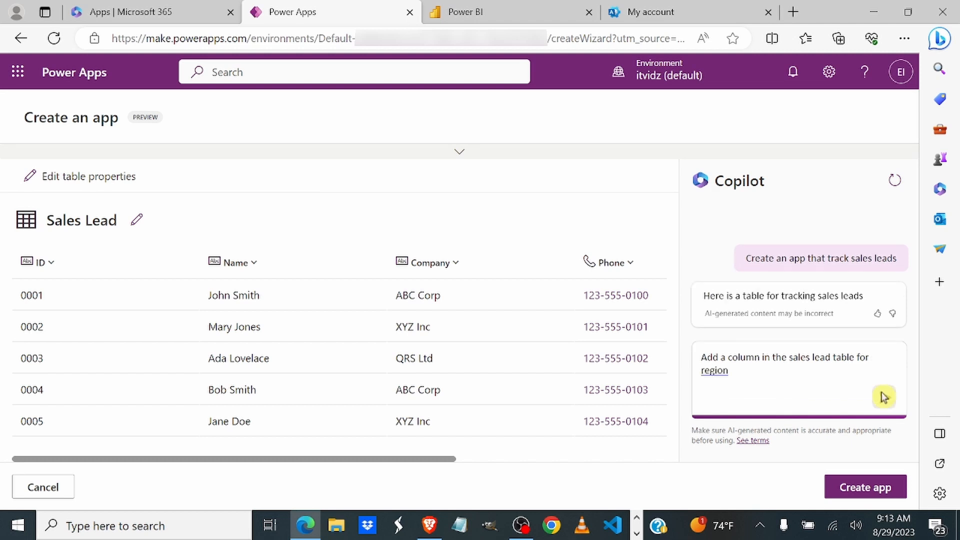
pyautogui.click(884, 397)
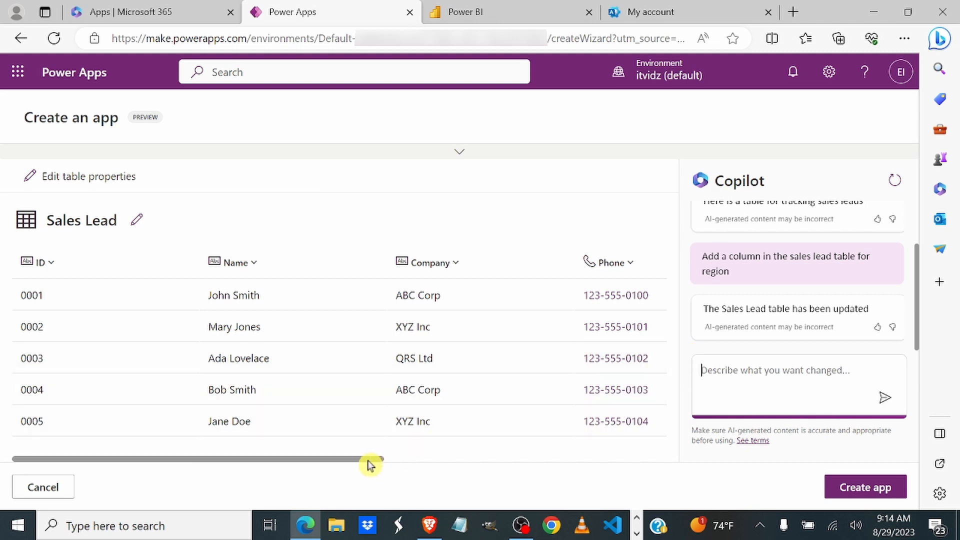
pyautogui.moveTo(369, 463); pyautogui.dragTo(681, 482)
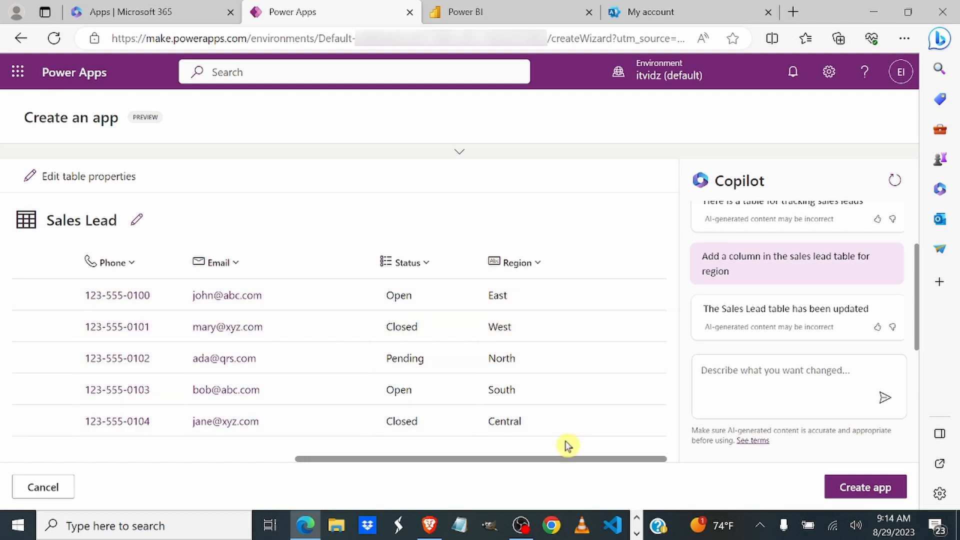
pyautogui.moveTo(567, 457); pyautogui.dragTo(176, 474)
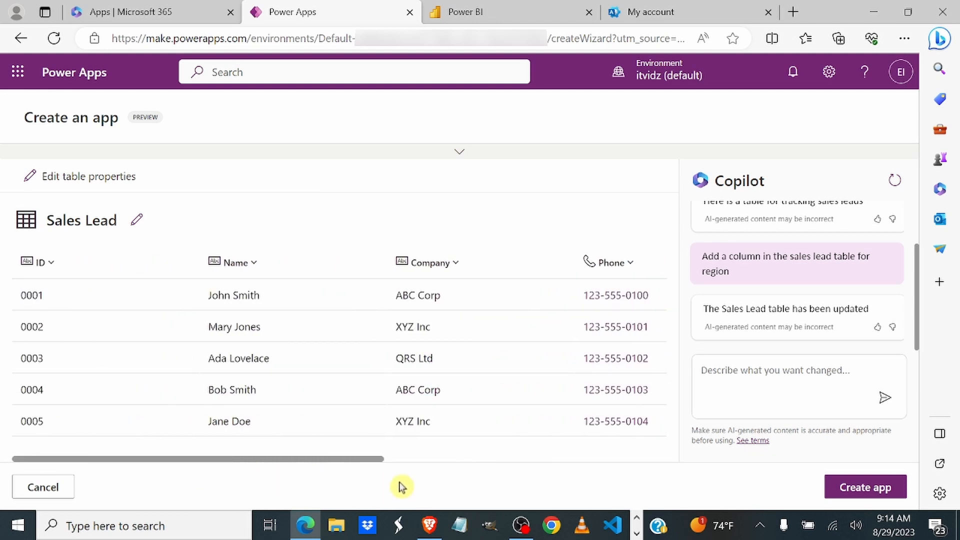
# Step: Create the canvas app from the generated Sales Lead table and open it in Studio
pyautogui.click(855, 488)
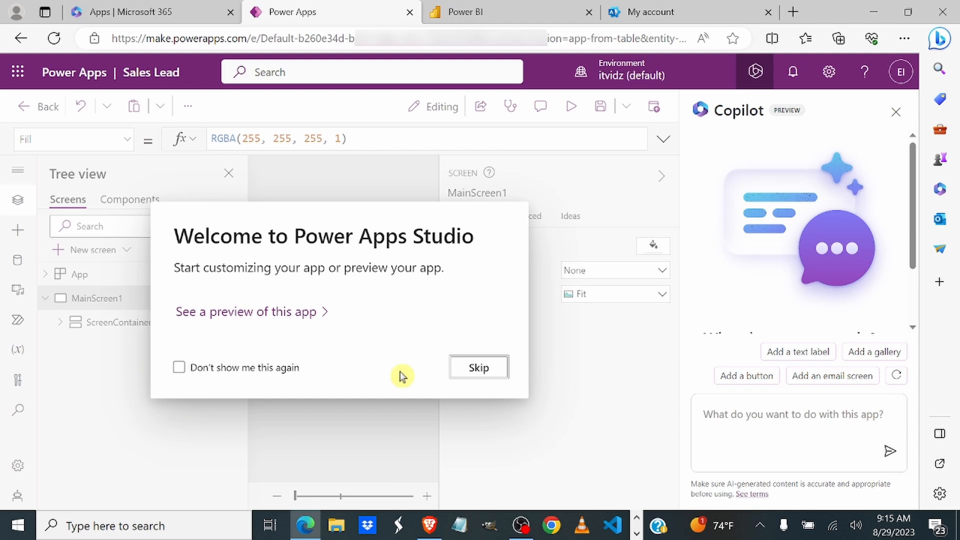
# Step: Skip the studio welcome, collapse the properties pane and zoom the canvas to 36%
pyautogui.click(476, 368)
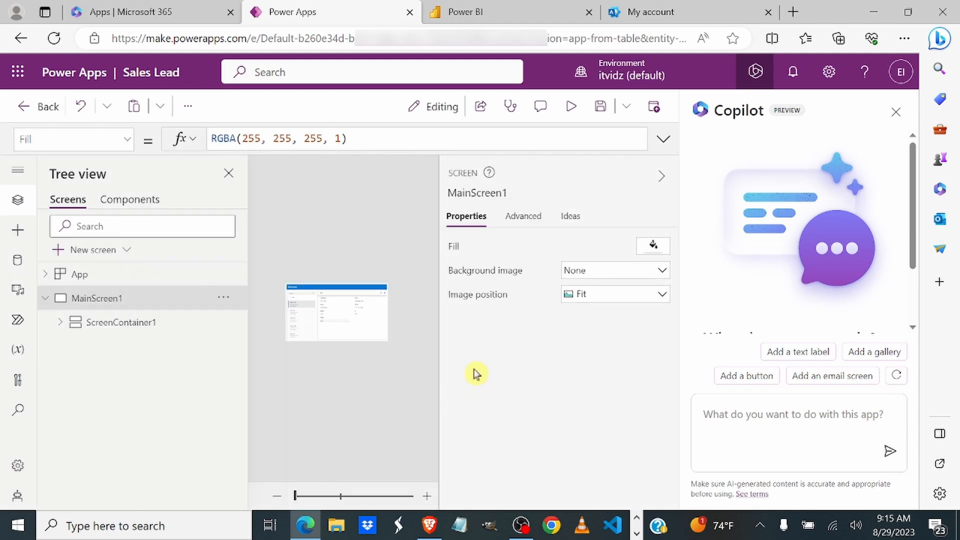
pyautogui.click(301, 496)
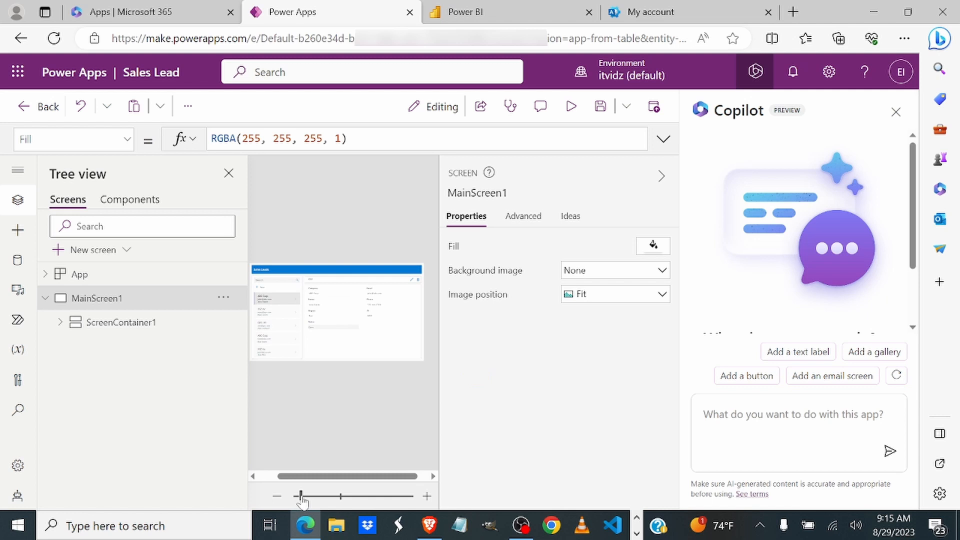
pyautogui.click(661, 176)
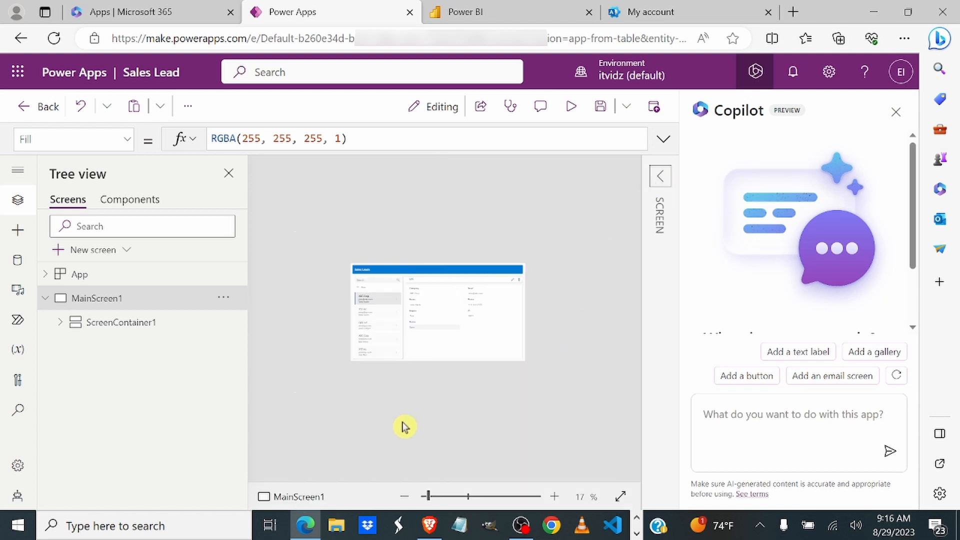
pyautogui.click(443, 496)
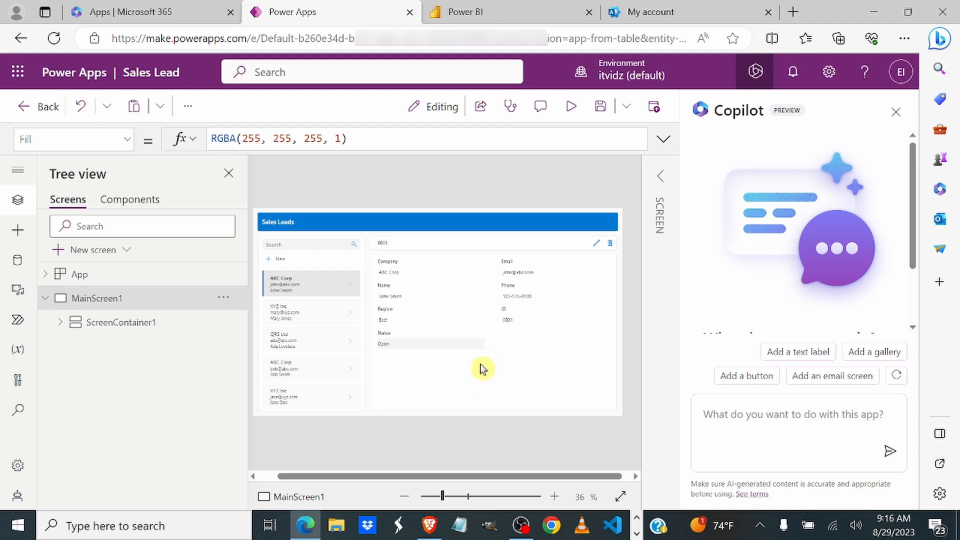
# Step: Select ScreenContainer1 in Tree view, briefly selecting MainScreen1 in between
pyautogui.click(139, 326)
pyautogui.click(122, 300)
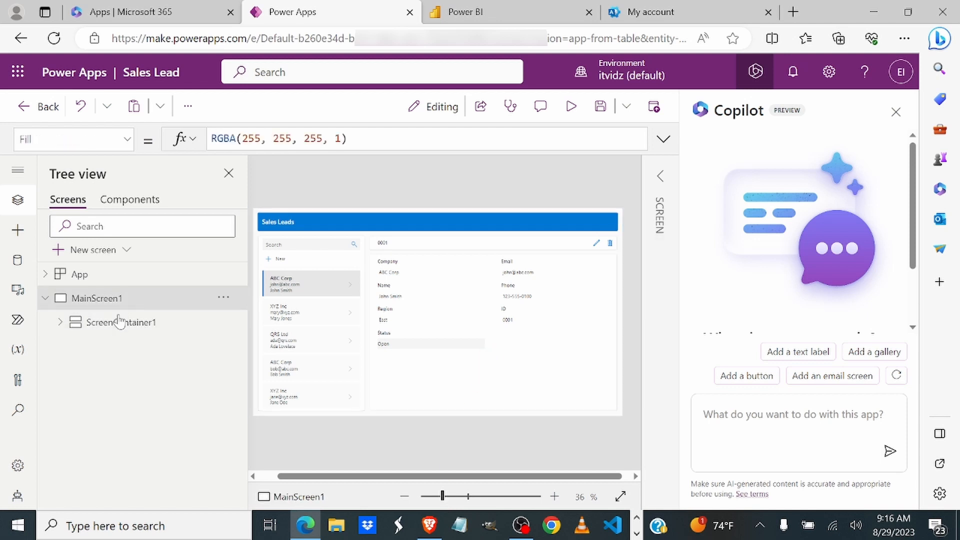
pyautogui.click(118, 320)
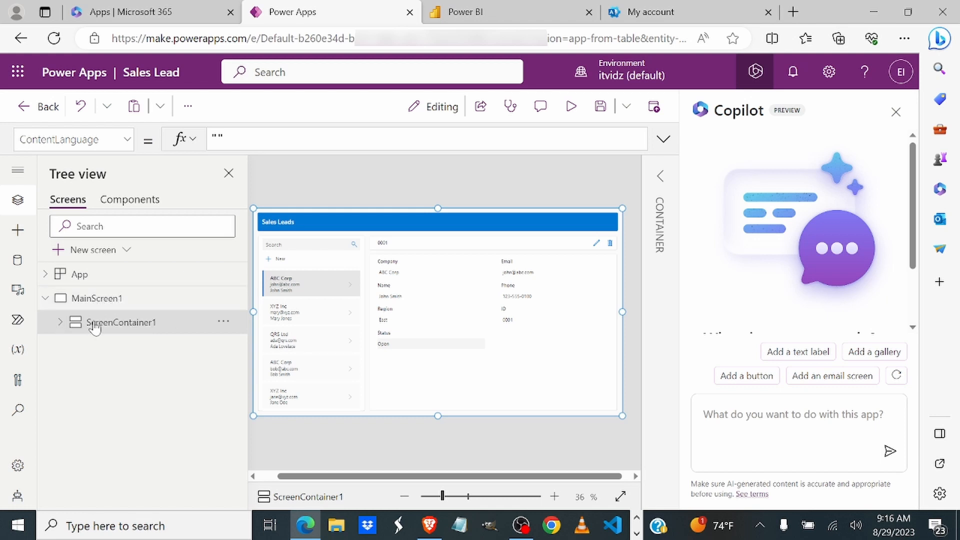
# Step: Expand ScreenContainer1, TableNameContainer1, BodyContainer1 and SidebarContainer1, checking TableNameLabel1's DisplayName formula
pyautogui.click(59, 323)
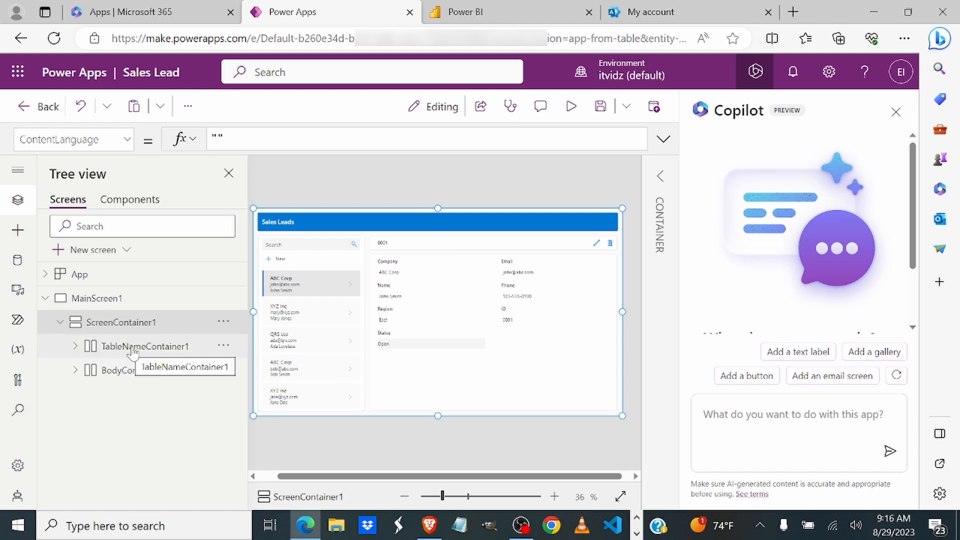
pyautogui.click(75, 346)
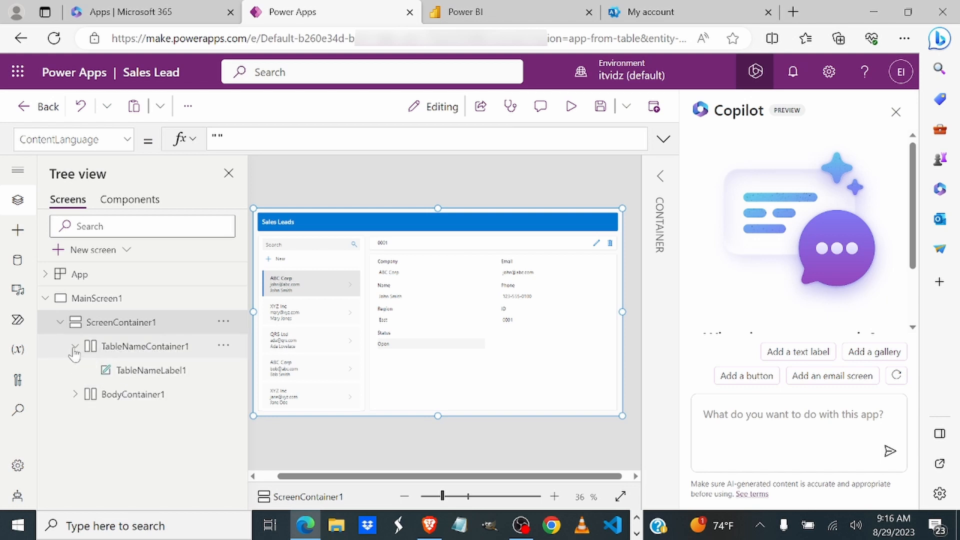
pyautogui.click(150, 371)
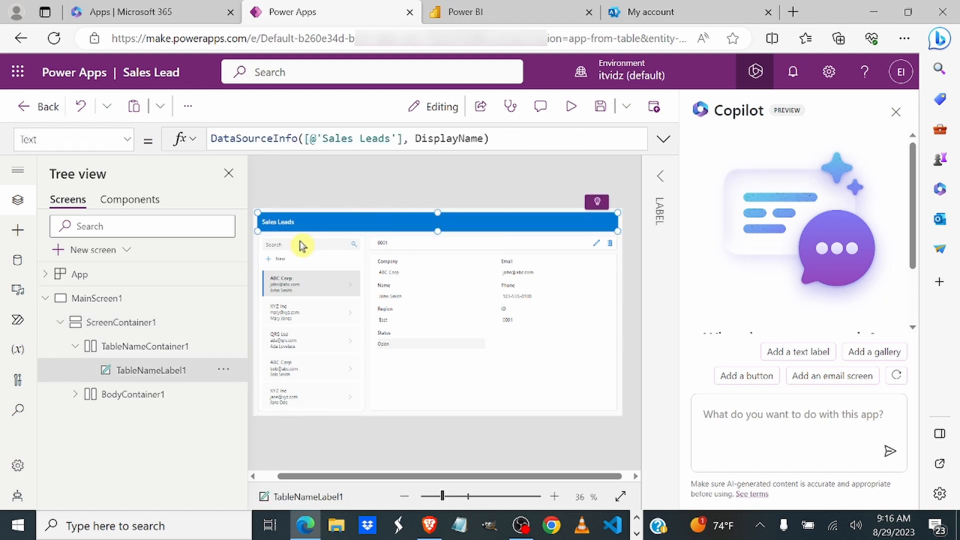
pyautogui.click(75, 394)
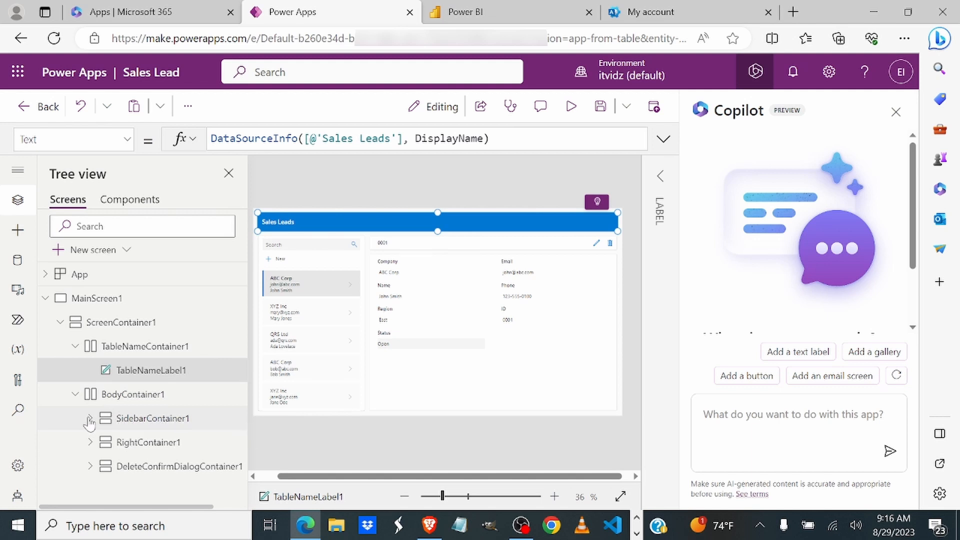
pyautogui.click(89, 420)
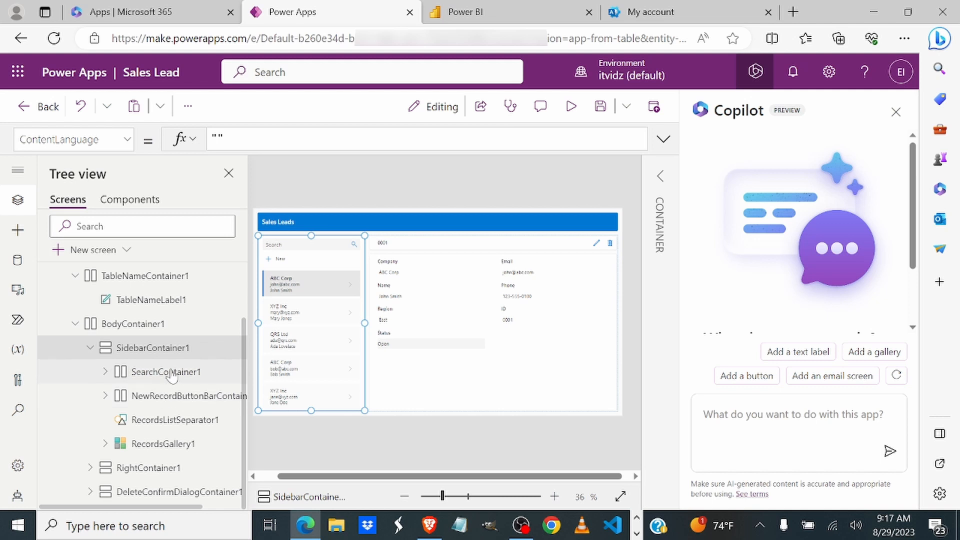
# Step: Expand SearchContainer1 and NewRecordButtonBarContainer, inspecting SearchIcon1, the New label and NewRecordAddIcon1
pyautogui.click(106, 372)
pyautogui.click(166, 422)
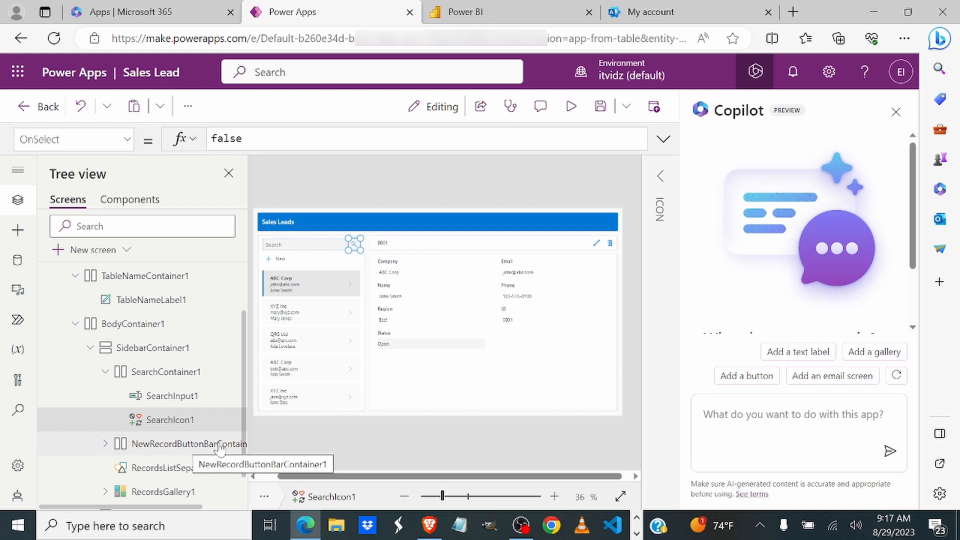
pyautogui.click(105, 444)
pyautogui.scroll(-2, 175, 425)
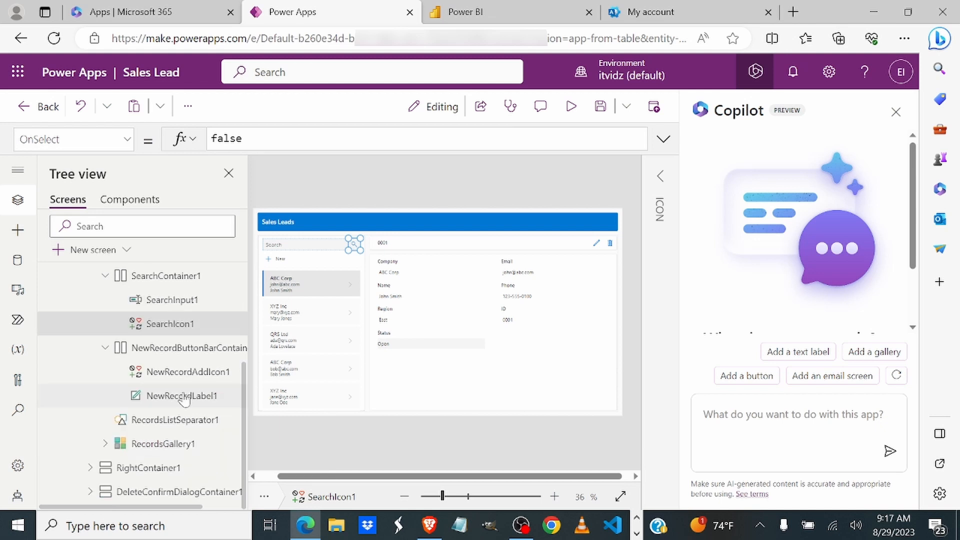
pyautogui.click(185, 371)
pyautogui.click(189, 395)
pyautogui.click(197, 375)
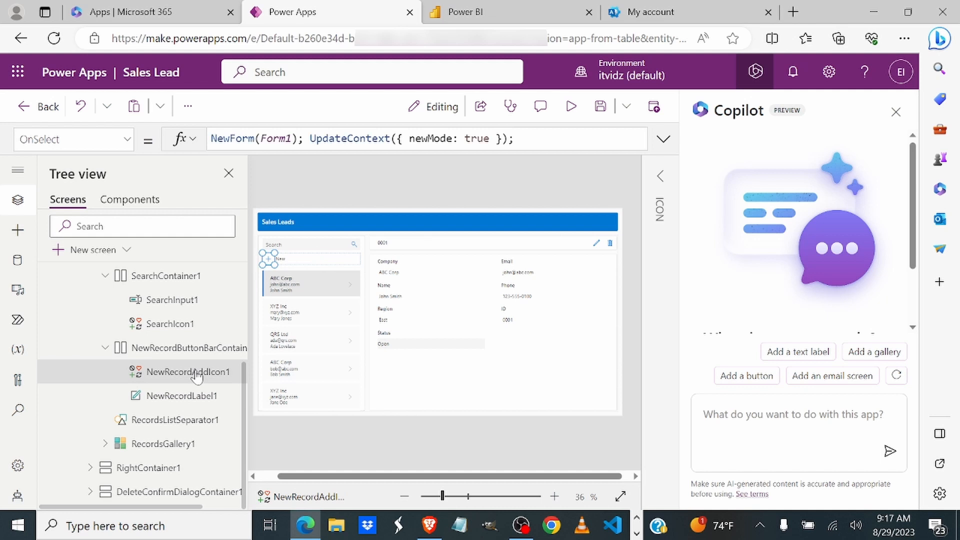
# Step: Expand RecordsGallery1 and review its Items formula searching 'Sales Leads'
pyautogui.click(104, 445)
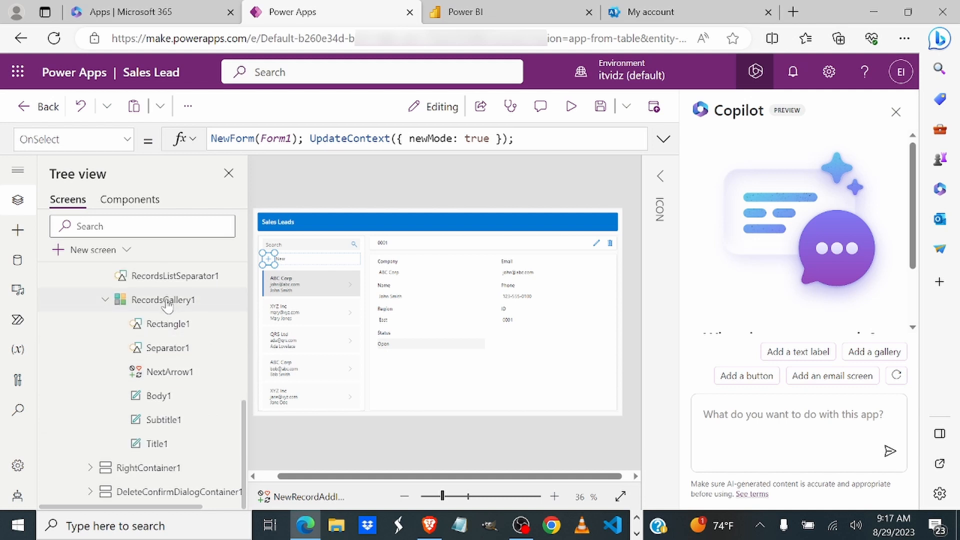
pyautogui.click(167, 302)
pyautogui.scroll(-2, 161, 391)
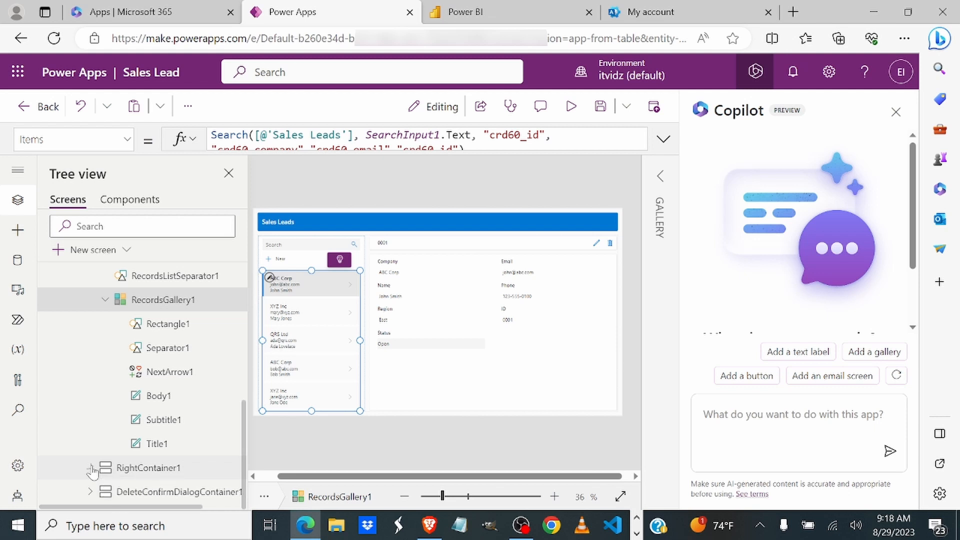
# Step: Check BackIconButton1's OnSelect in the record header, then collapse ScreenContainer1 and MainScreen1
pyautogui.click(165, 446)
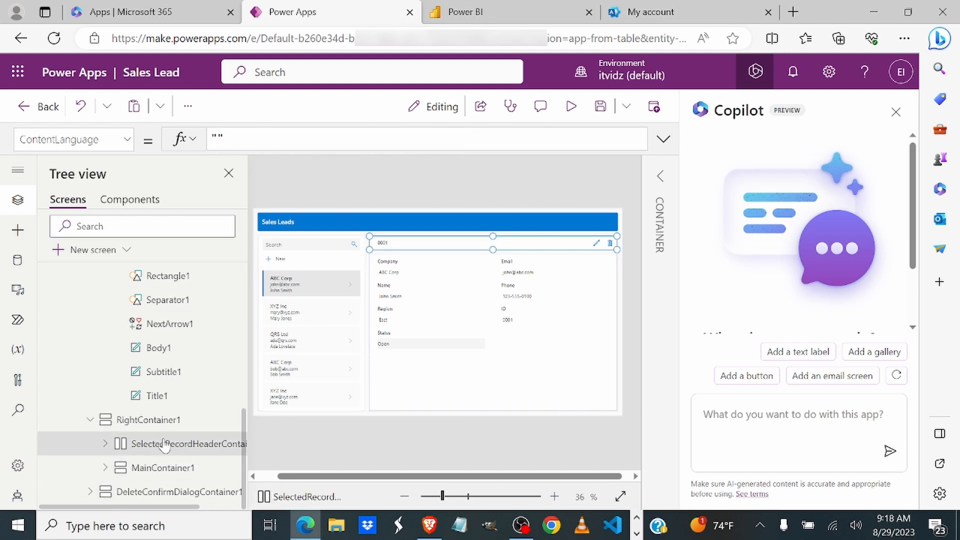
pyautogui.click(104, 445)
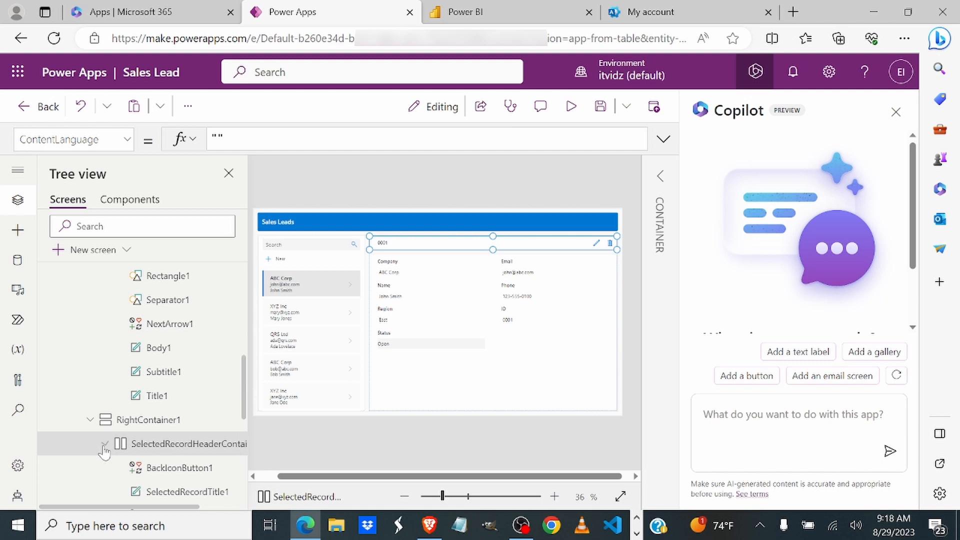
pyautogui.click(156, 469)
pyautogui.scroll(-2, 156, 470)
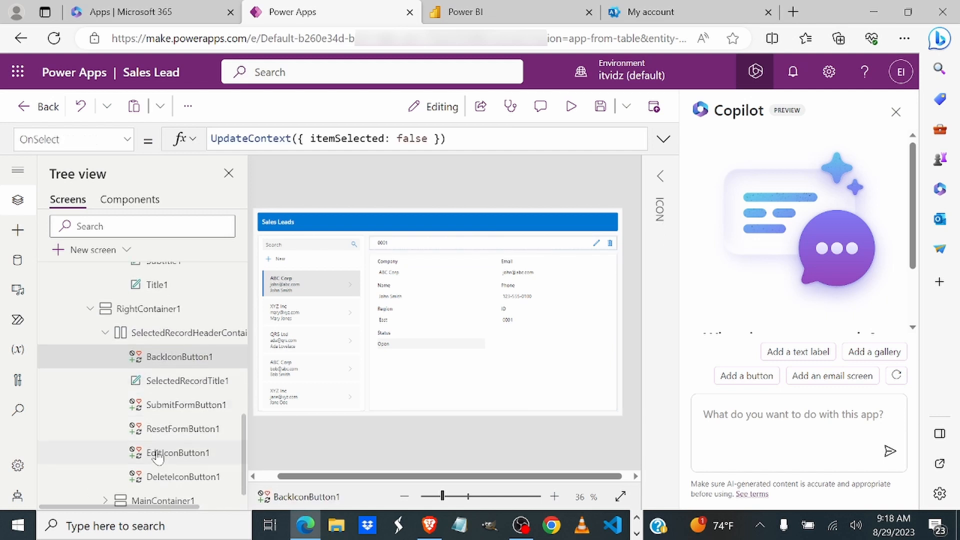
pyautogui.scroll(10, 150, 400)
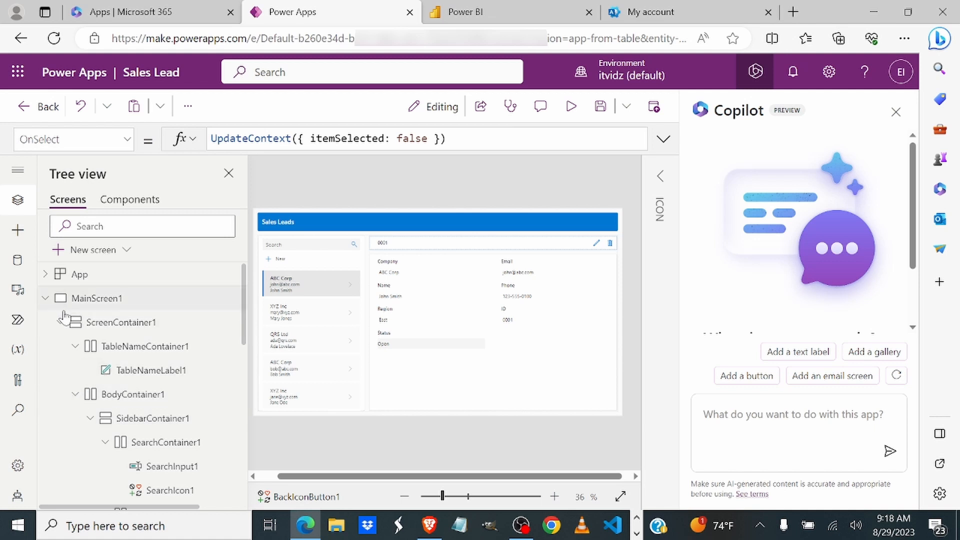
pyautogui.click(56, 324)
pyautogui.click(45, 298)
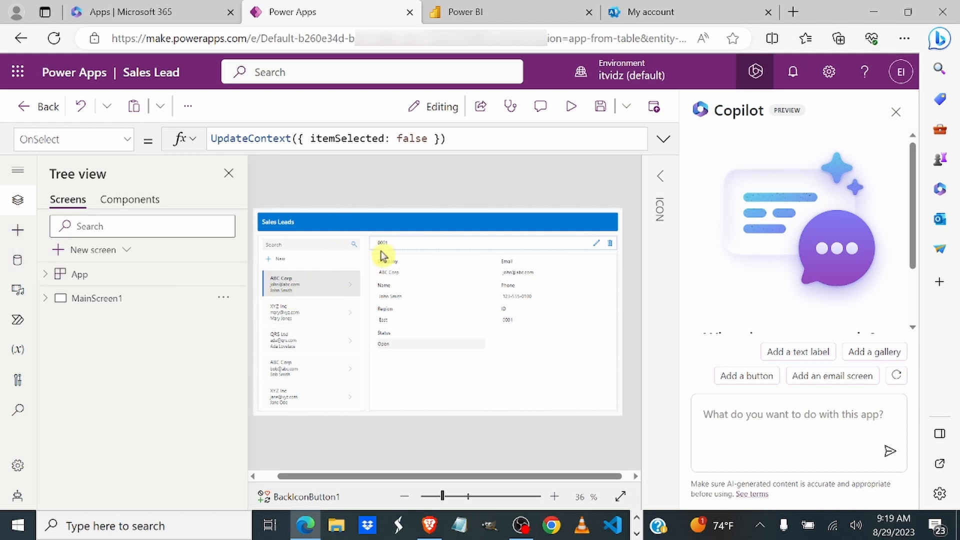
pyautogui.click(18, 230)
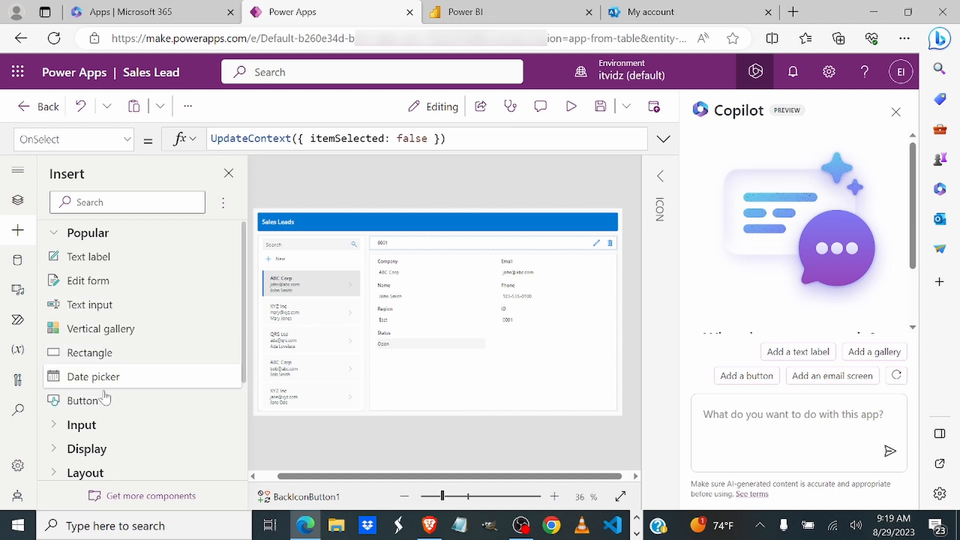
pyautogui.click(18, 260)
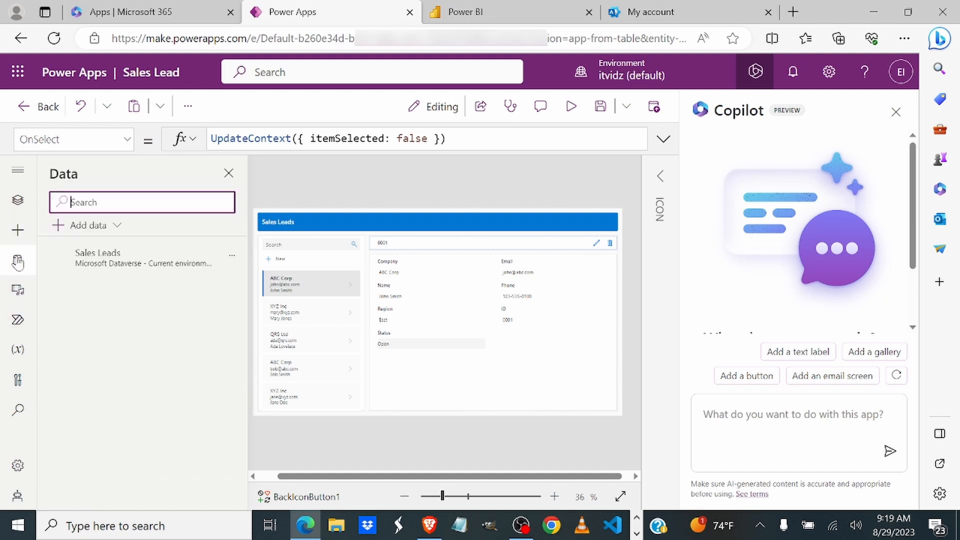
pyautogui.moveTo(100, 274)
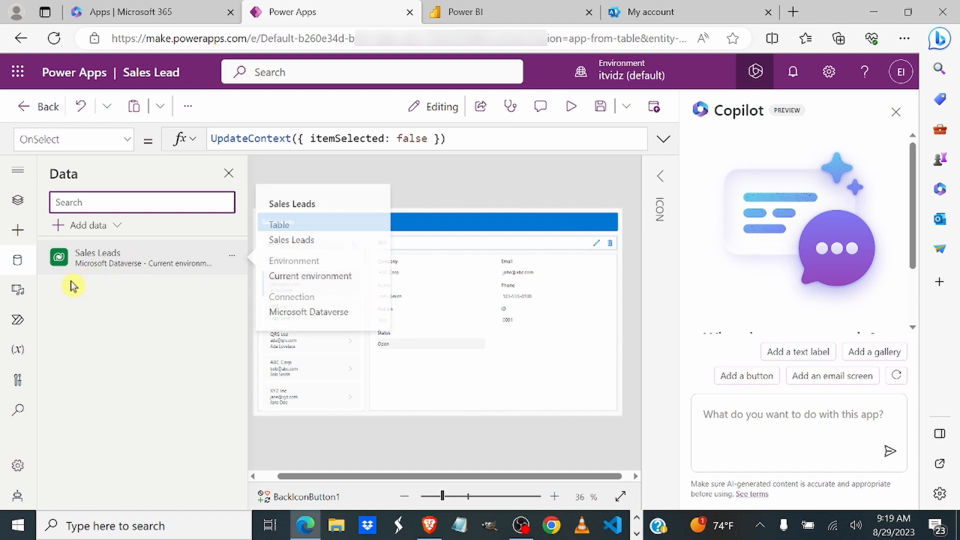
pyautogui.click(17, 293)
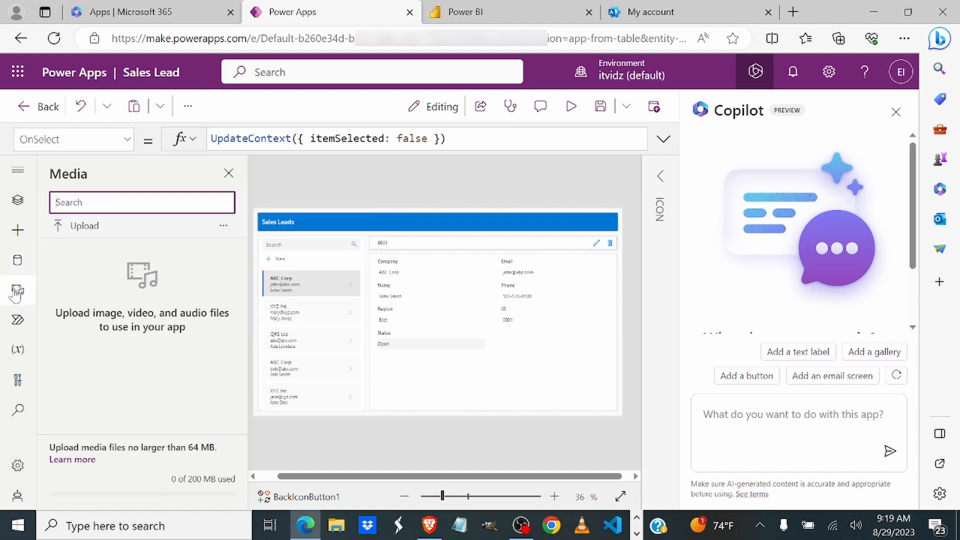
pyautogui.click(18, 320)
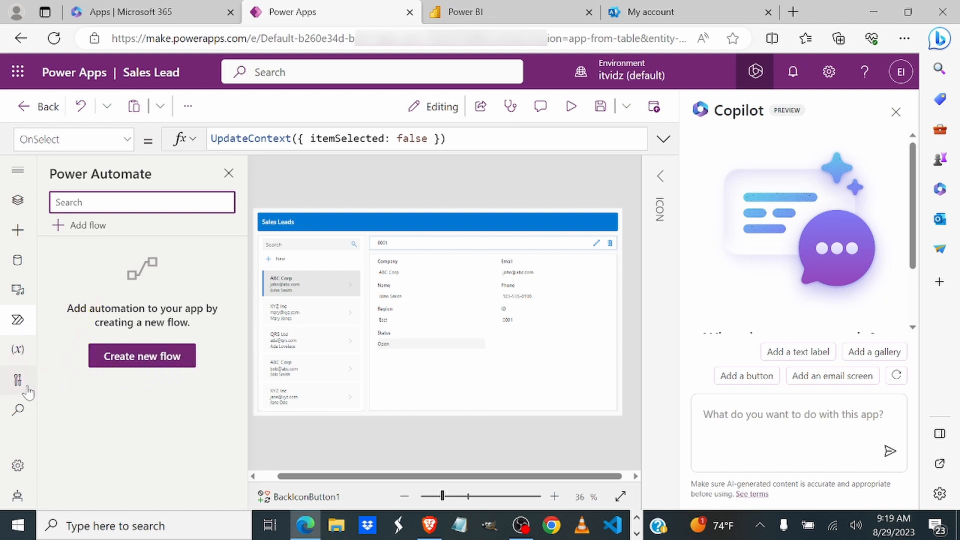
pyautogui.click(17, 350)
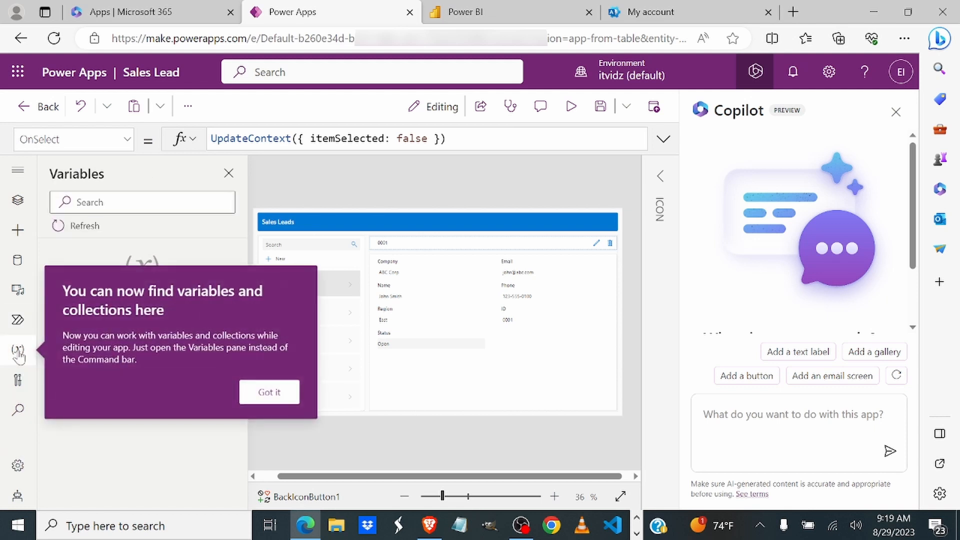
pyautogui.click(261, 392)
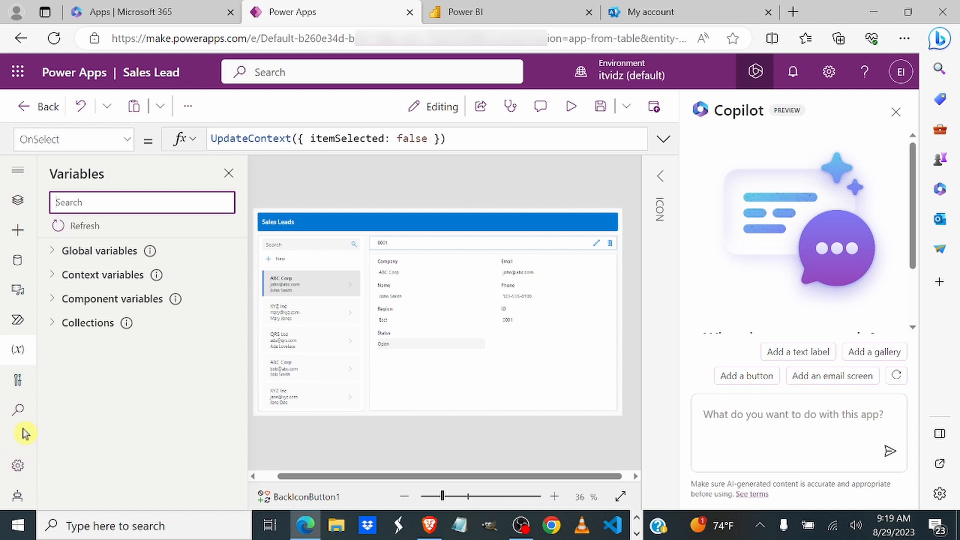
pyautogui.click(18, 200)
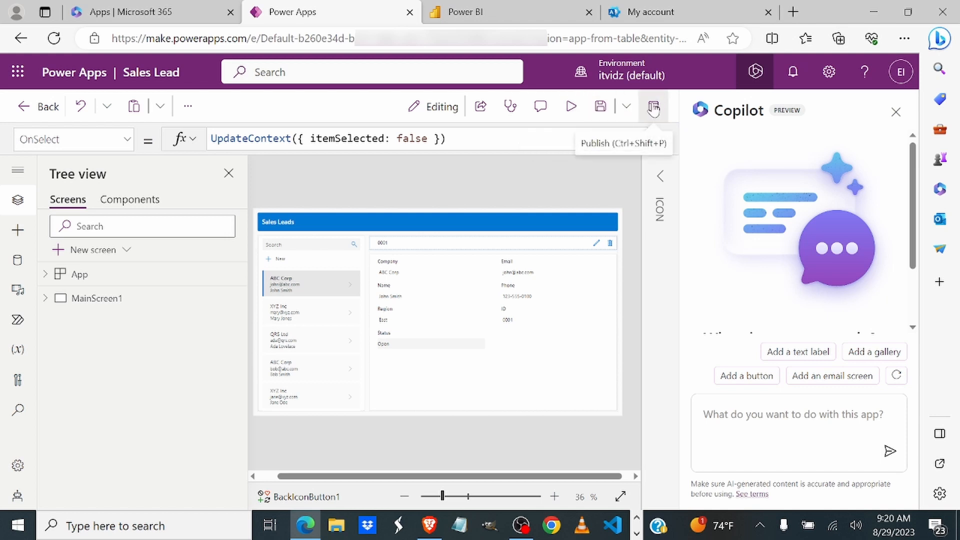
# Step: Preview the Sales Leads app with the Copilot panel closed
pyautogui.click(570, 108)
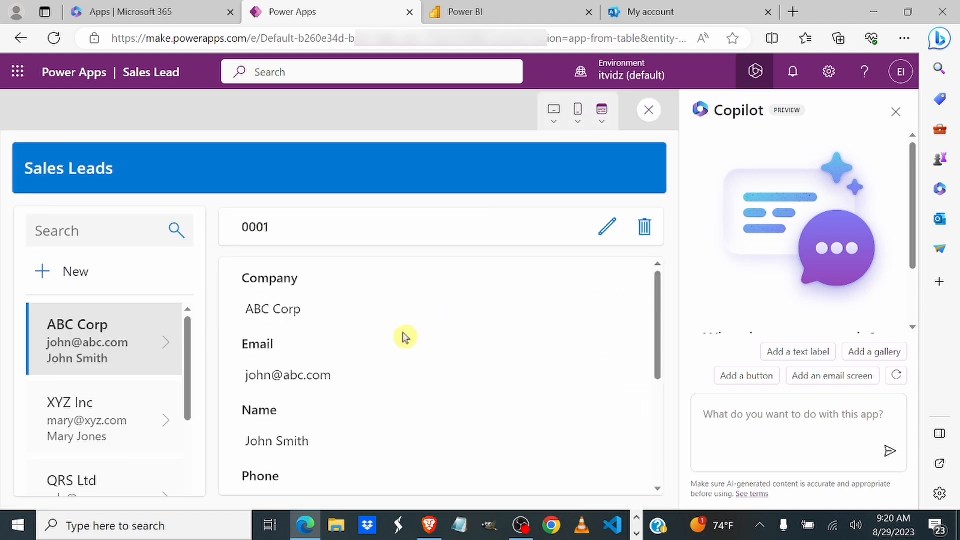
pyautogui.click(894, 113)
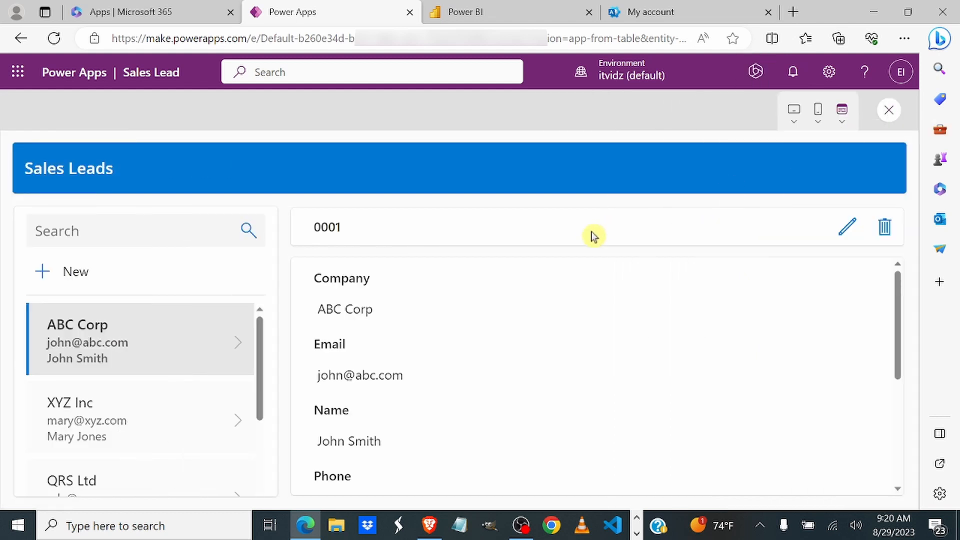
pyautogui.scroll(-4, 407, 338)
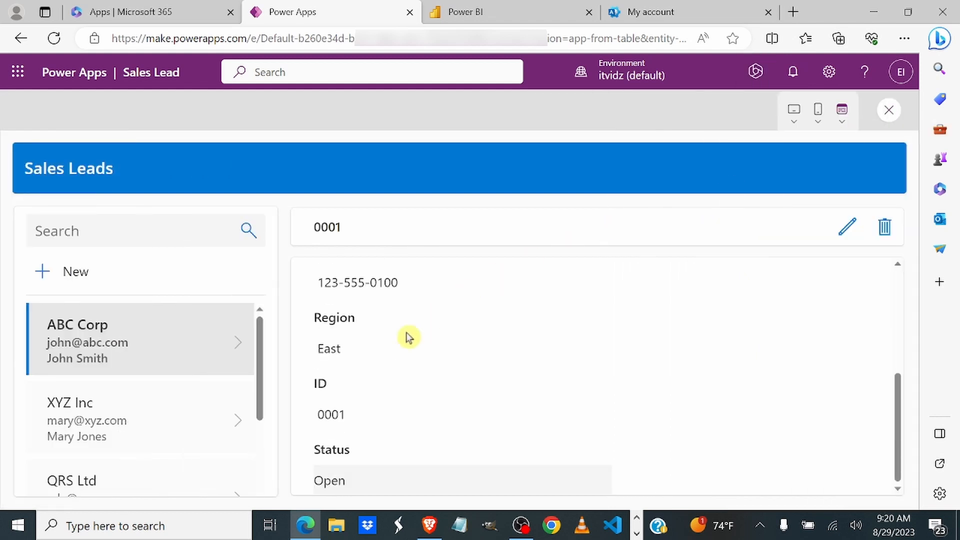
pyautogui.scroll(4, 407, 337)
pyautogui.scroll(1, 408, 338)
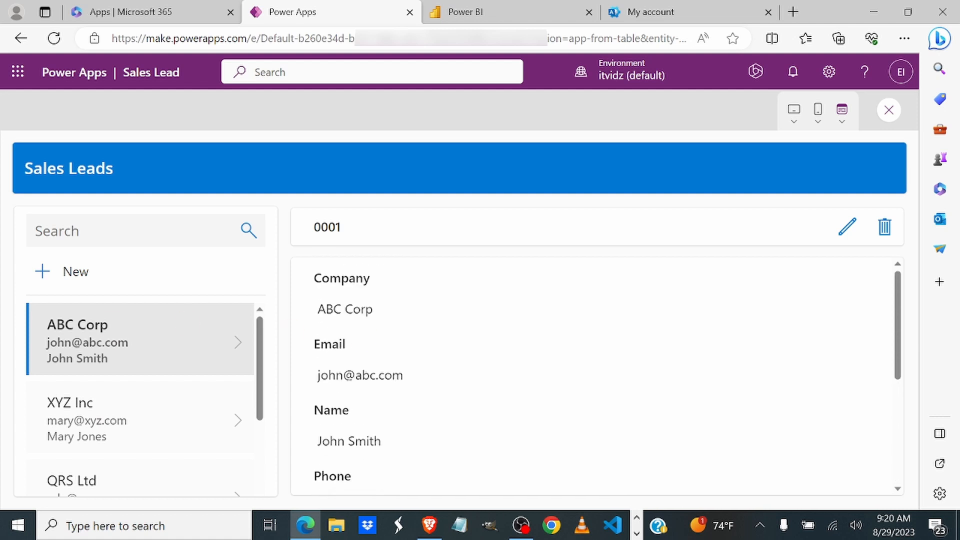
# Step: View leads XYZ Inc 0002, ABC Corp 0004 and XYZ Inc 0005
pyautogui.click(126, 425)
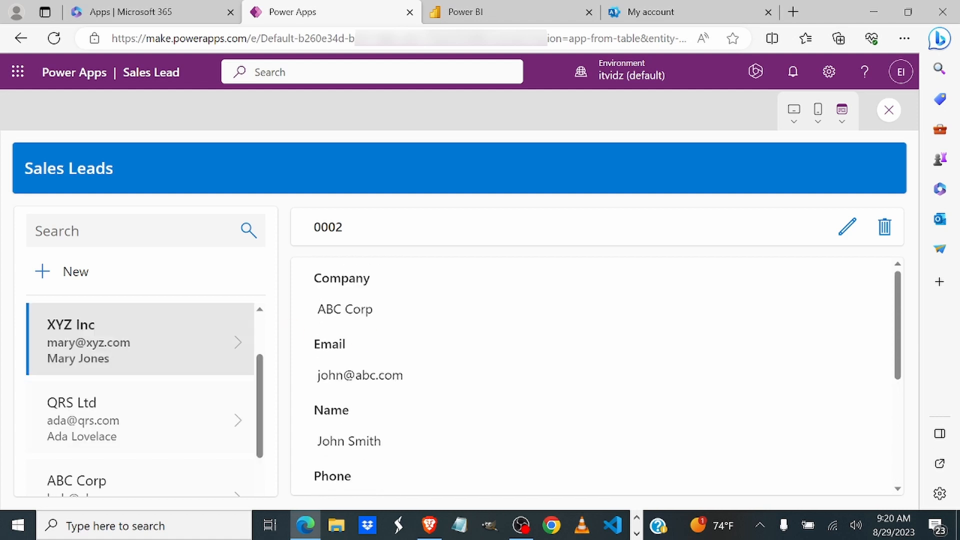
pyautogui.click(126, 470)
pyautogui.scroll(-1, 128, 434)
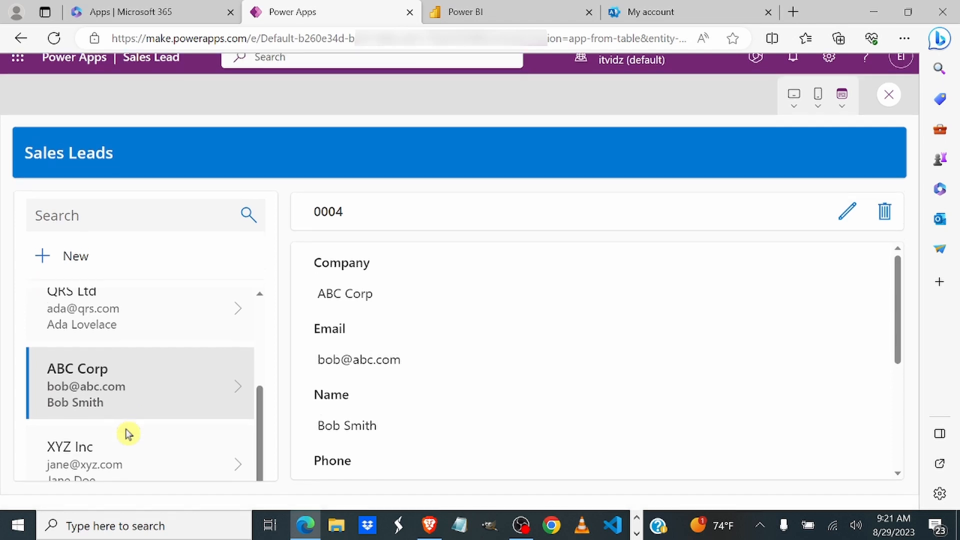
pyautogui.click(127, 448)
pyautogui.scroll(5, 133, 370)
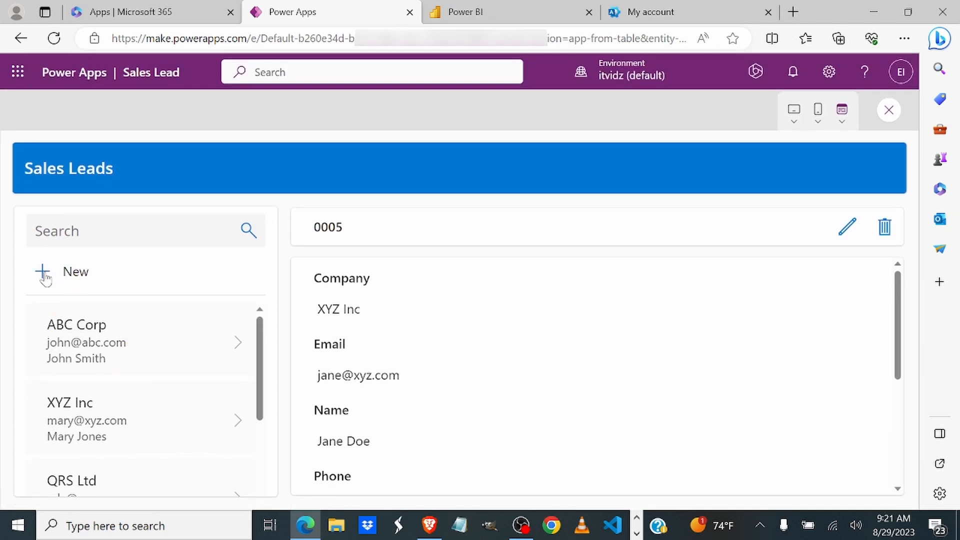
# Step: Filter the leads by typing 'ab' in Search, then clear it
pyautogui.click(50, 231)
pyautogui.write('ab')
pyautogui.press('BackSpace')
pyautogui.press('BackSpace')
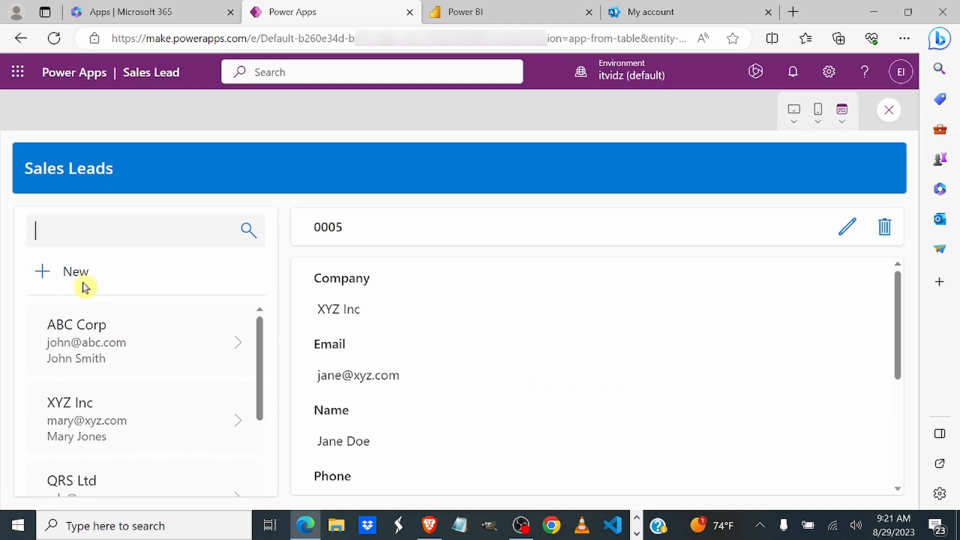
# Step: Start a new lead with company TestCompany, name Test Lead1, and the contact's e-mail and phone number
pyautogui.click(43, 274)
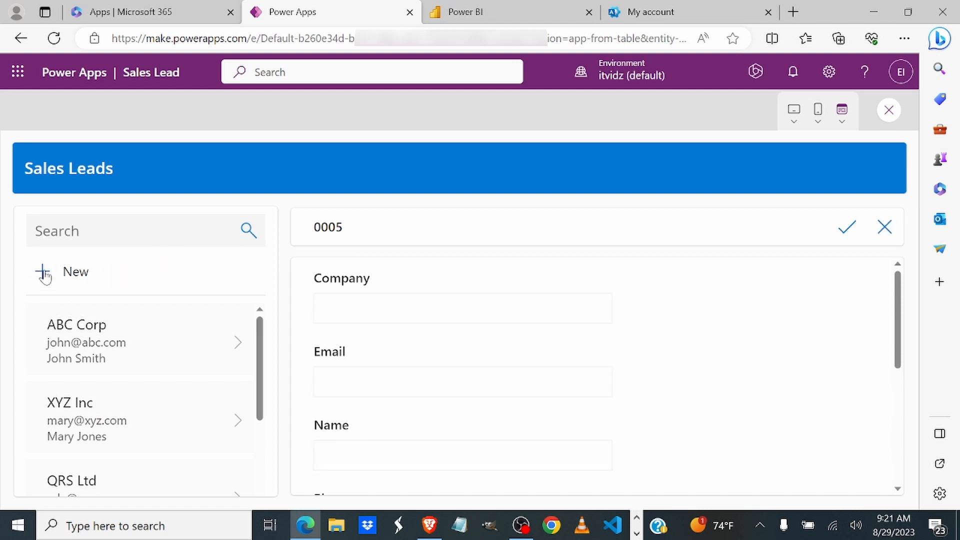
pyautogui.click(391, 308)
pyautogui.write('Te')
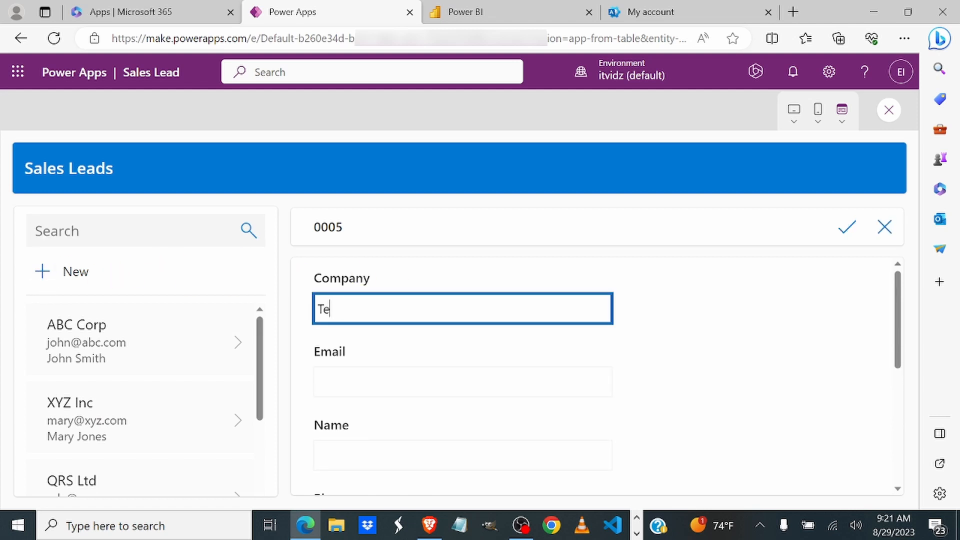
pyautogui.write('stCompany')
pyautogui.press('Tab')
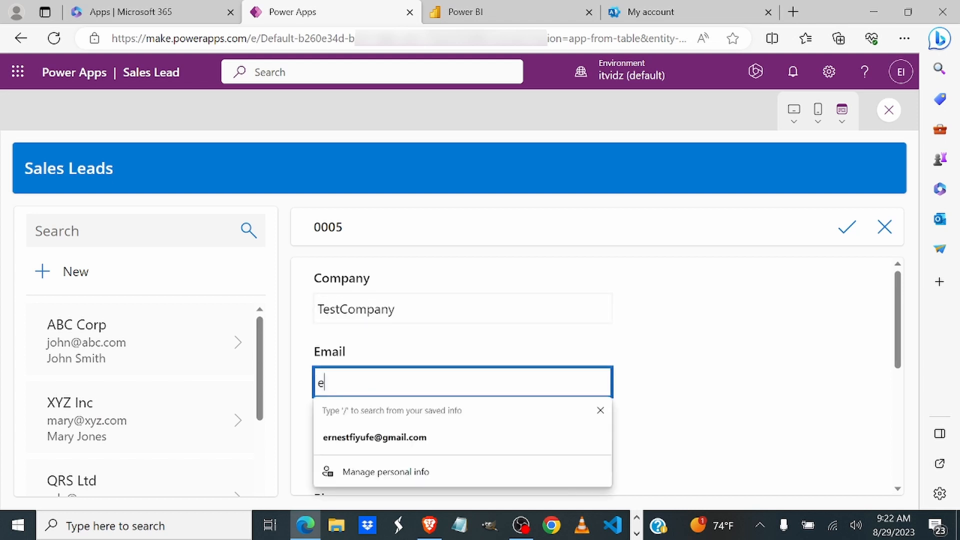
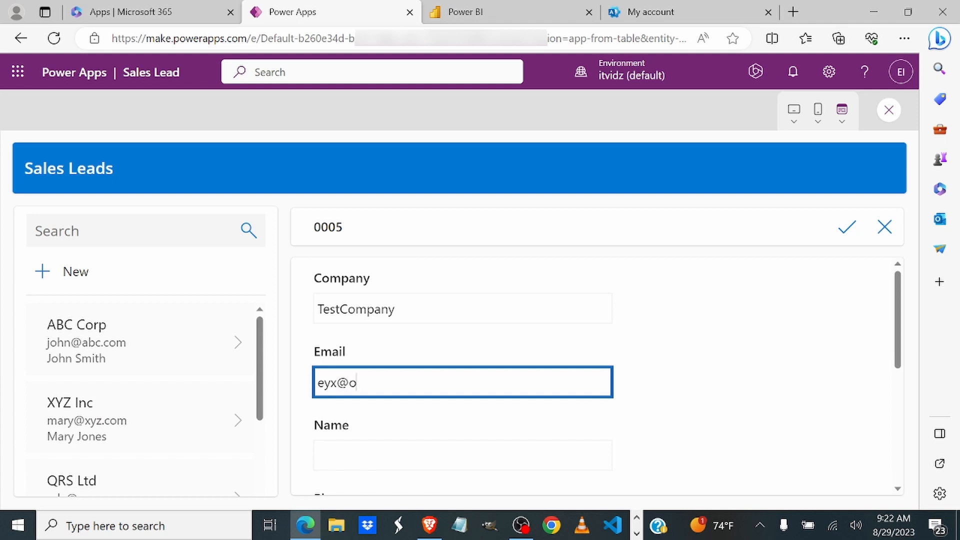
pyautogui.press('Tab')
pyautogui.write('Test Lead1')
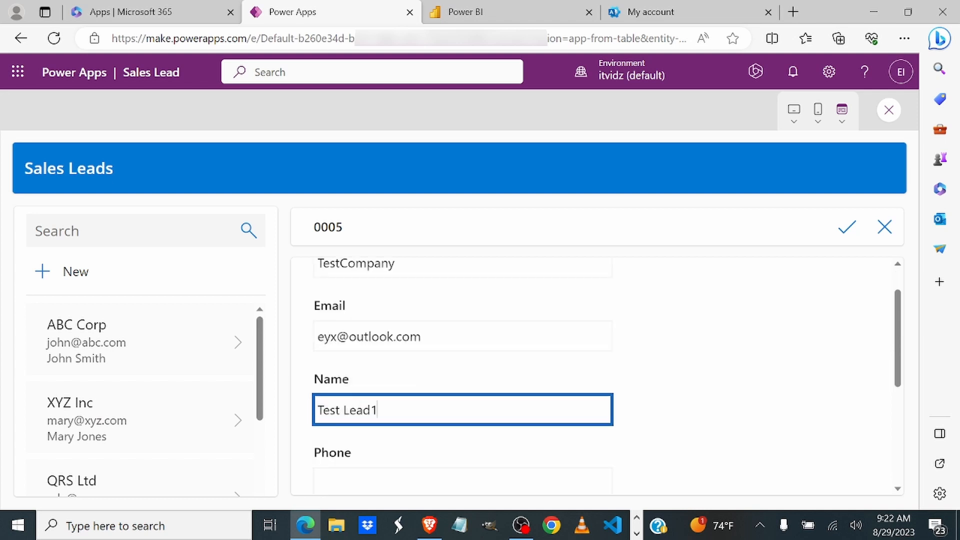
pyautogui.press('Tab')
pyautogui.write('323')
pyautogui.press('BackSpace')
pyautogui.press('BackSpace')
pyautogui.press('BackSpace')
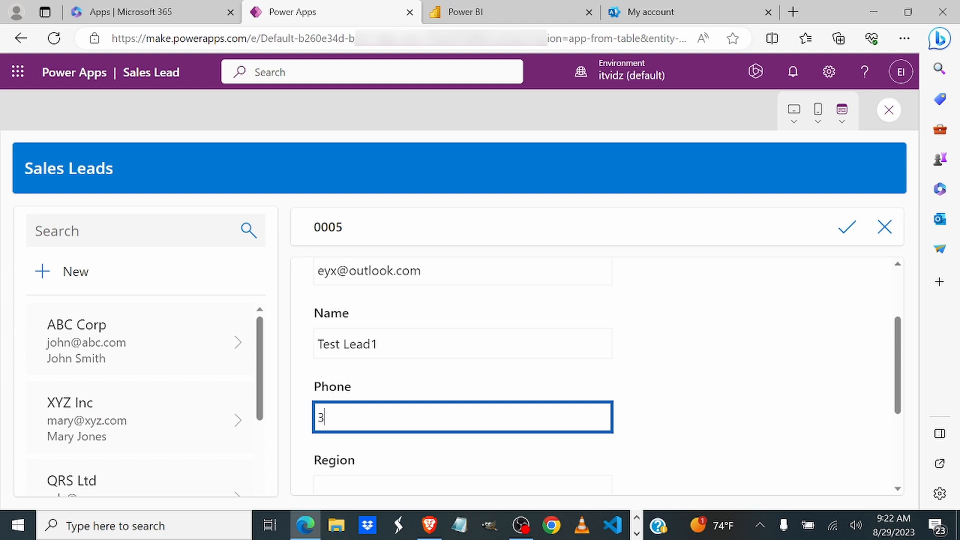
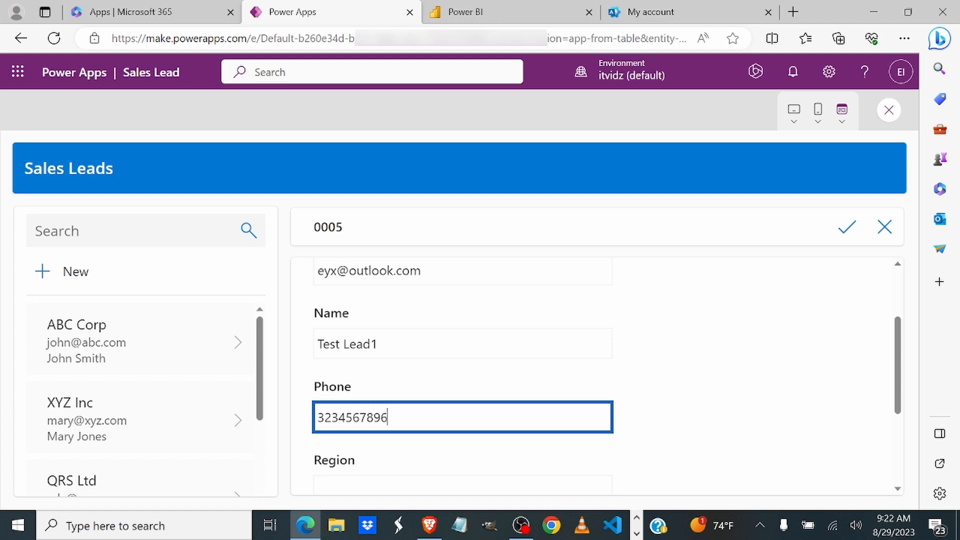
# Step: Give the lead region West, ID 098 and status Pending, then save it
pyautogui.scroll(-1, 375, 445)
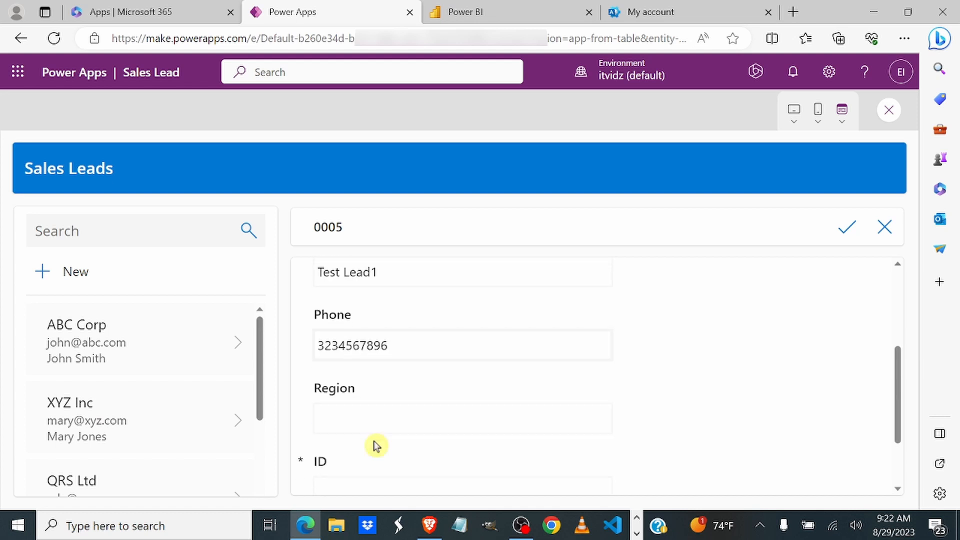
pyautogui.press('Tab')
pyautogui.write('West')
pyautogui.press('Tab')
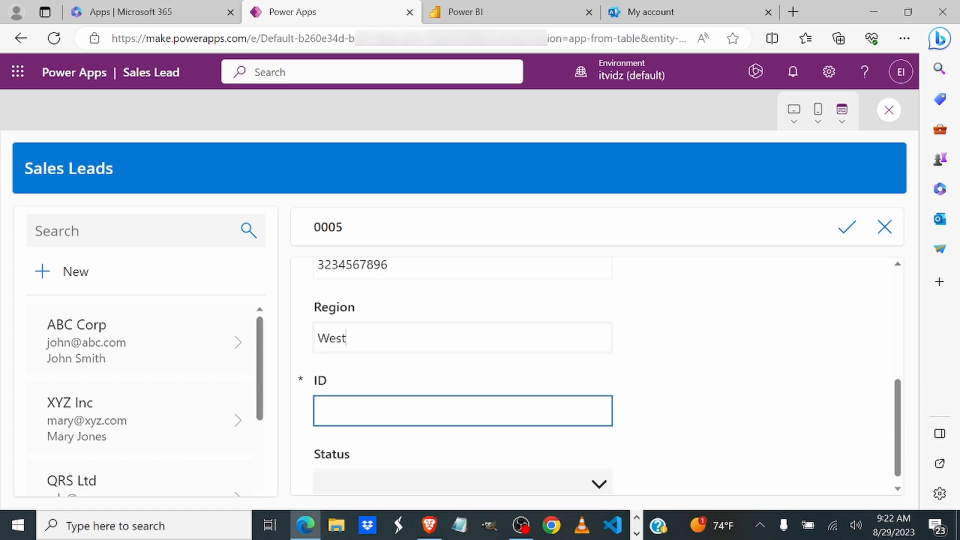
pyautogui.write('098')
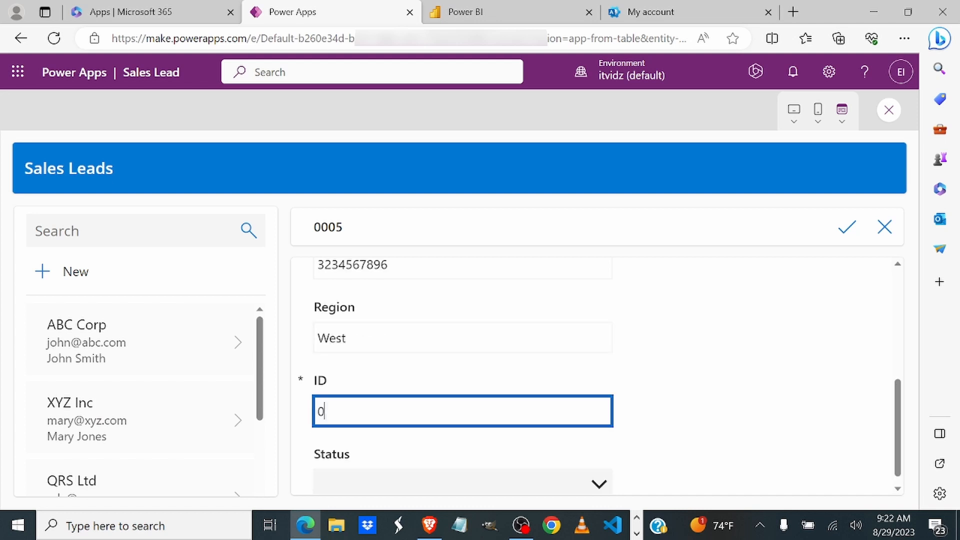
pyautogui.click(574, 472)
pyautogui.click(353, 467)
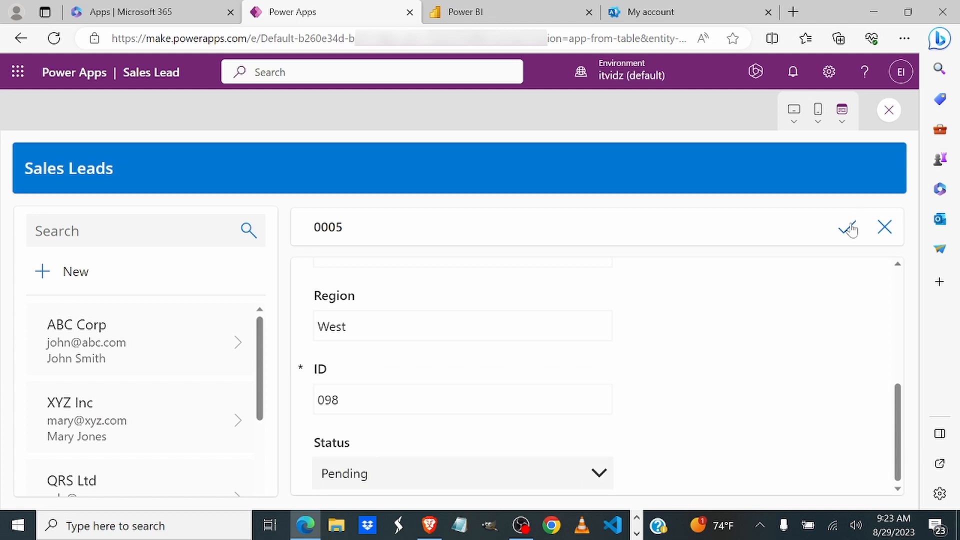
pyautogui.click(851, 229)
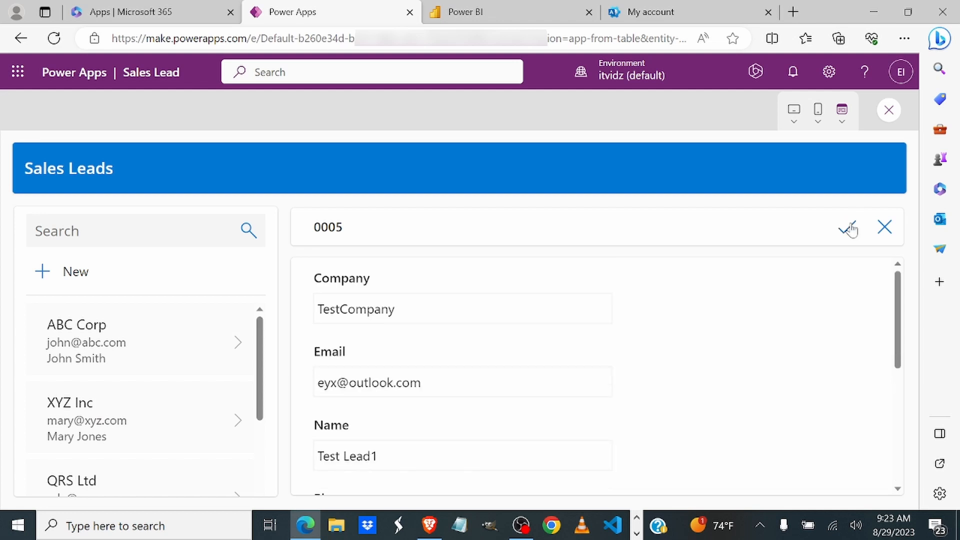
# Step: Check the XYZ Inc and ABC Corp lead details in the gallery, including record 0005
pyautogui.click(133, 399)
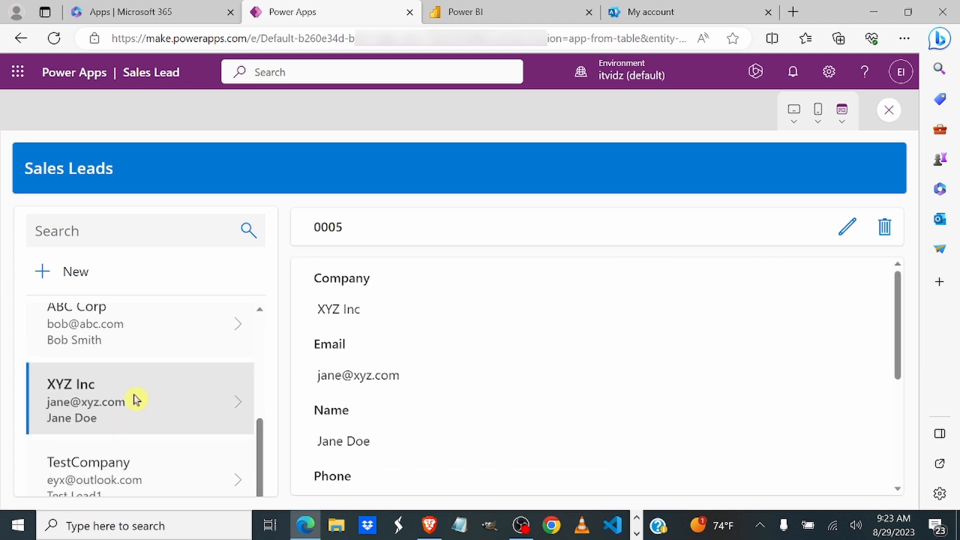
pyautogui.click(134, 344)
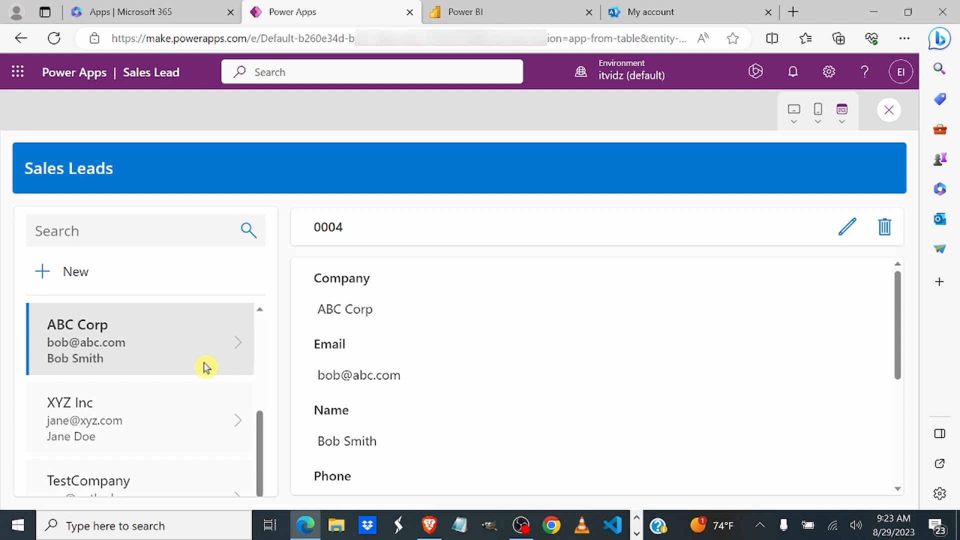
pyautogui.click(151, 413)
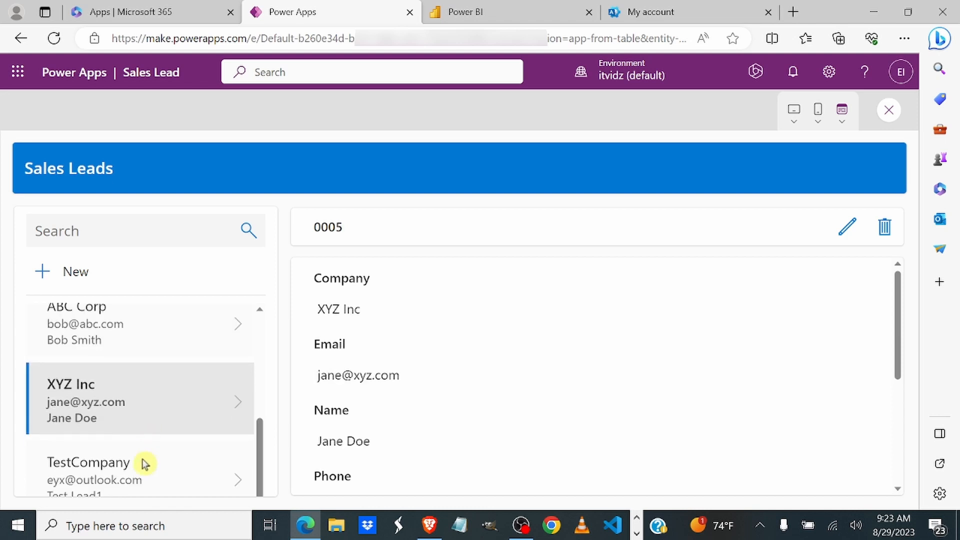
# Step: Close preview mode and dismiss the 'Did you know?' tip to return to editing
pyautogui.scroll(5, 144, 466)
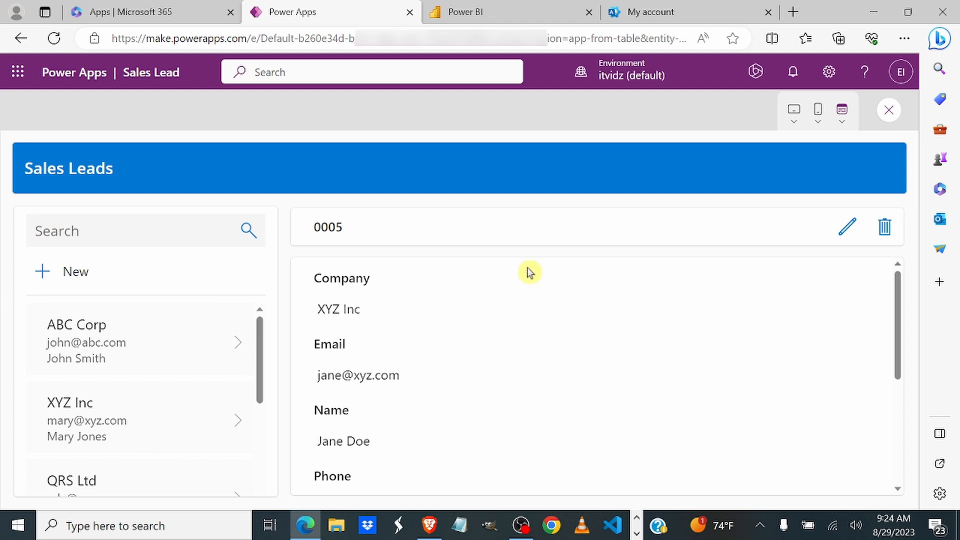
pyautogui.click(888, 111)
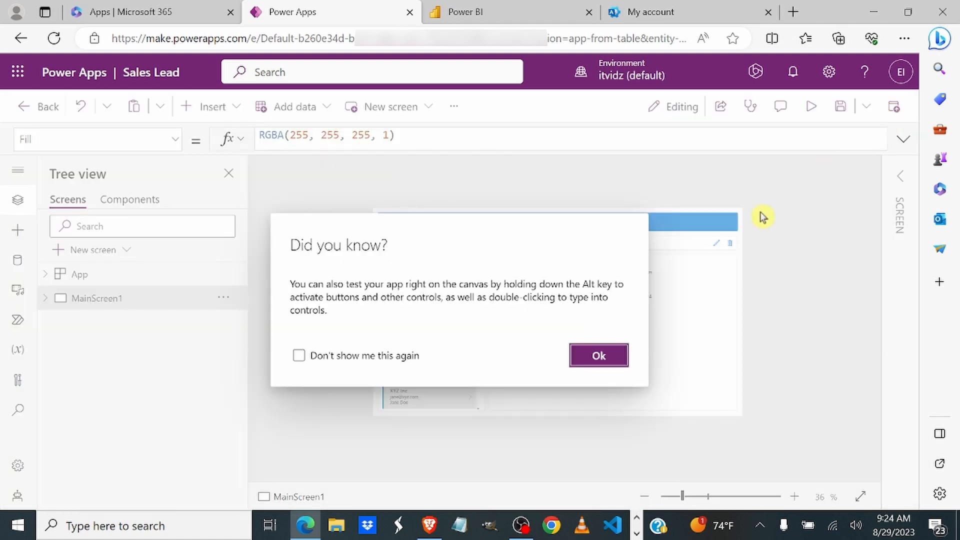
pyautogui.click(599, 355)
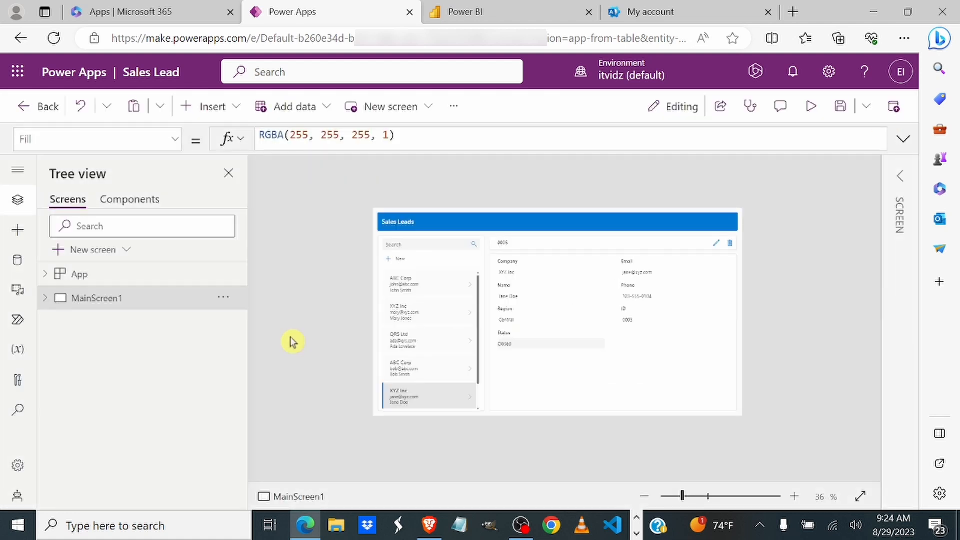